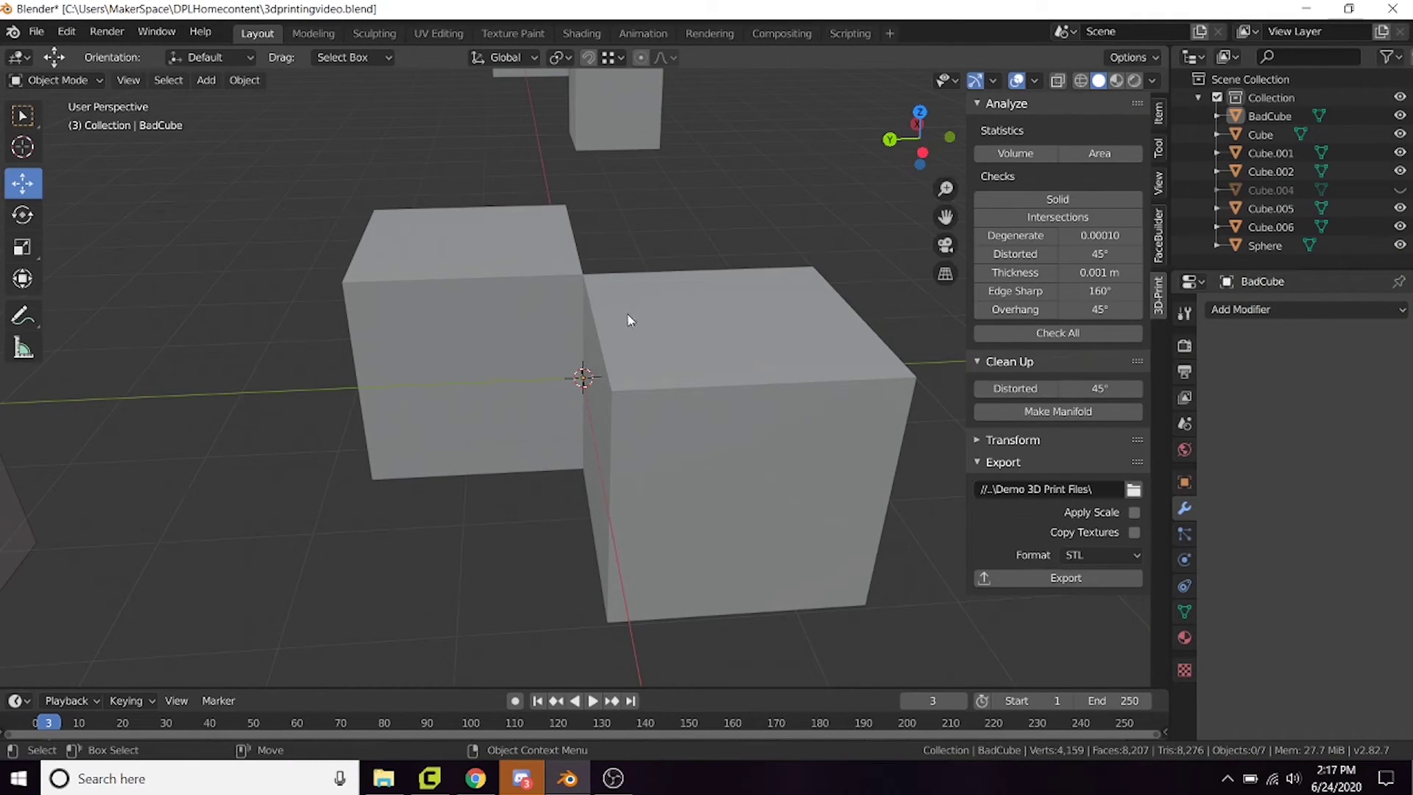
Zoom and orbit around the test cubes until the view faces BadCube's two joined cubes
{"action": "scroll", "coordinate": [629, 313], "scroll_direction": "down", "scroll_amount": 8}
{"action": "scroll", "coordinate": [648, 331], "scroll_direction": "up", "scroll_amount": 4}
{"action": "mouse_move", "coordinate": [675, 312]}
{"action": "middle_mouse_down"}
{"action": "mouse_move", "coordinate": [684, 249]}
{"action": "mouse_move", "coordinate": [696, 267]}
{"action": "mouse_move", "coordinate": [674, 300]}
{"action": "mouse_move", "coordinate": [696, 277]}
{"action": "mouse_move", "coordinate": [692, 310]}
{"action": "middle_mouse_up"}
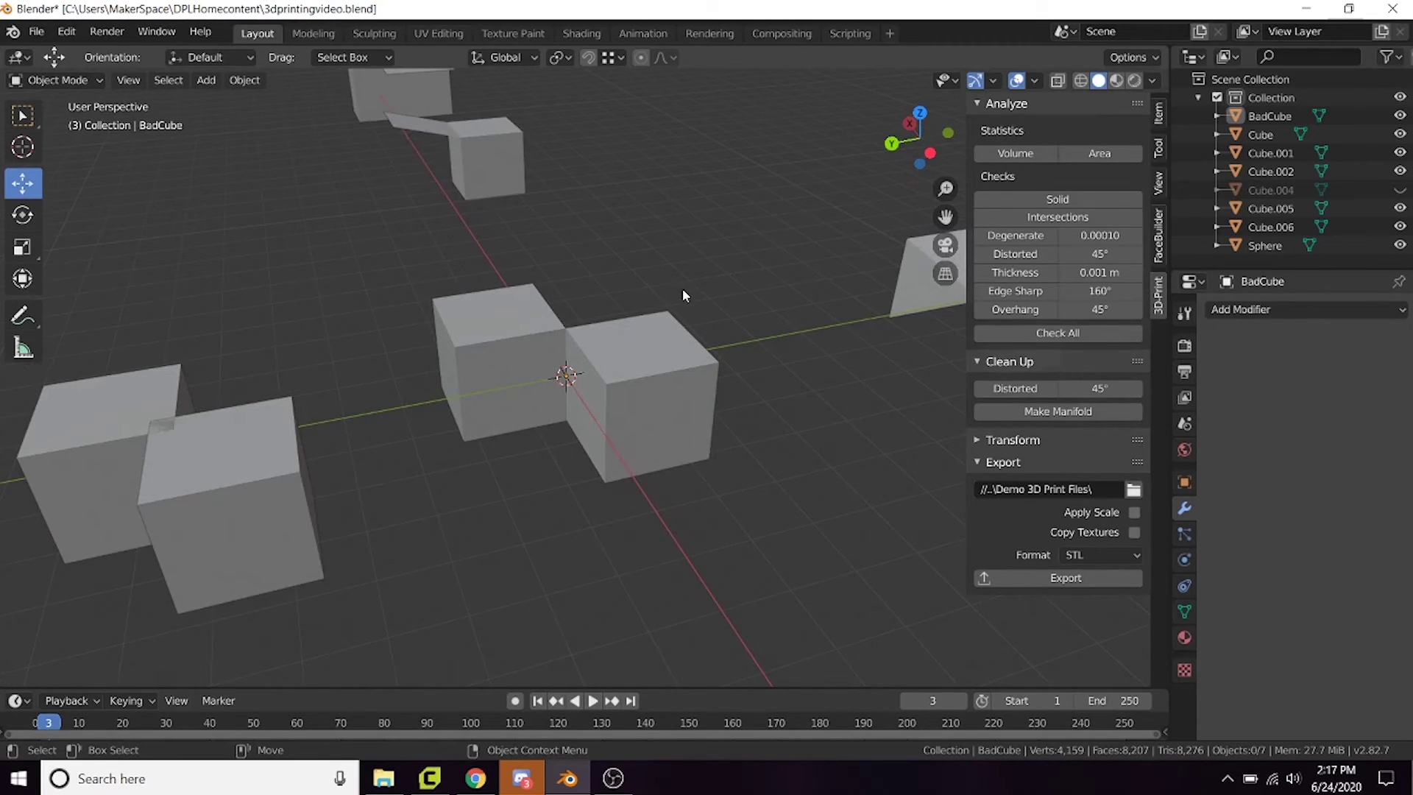
{"action": "middle_click_drag", "start_coordinate": [682, 302], "coordinate": [664, 359]}
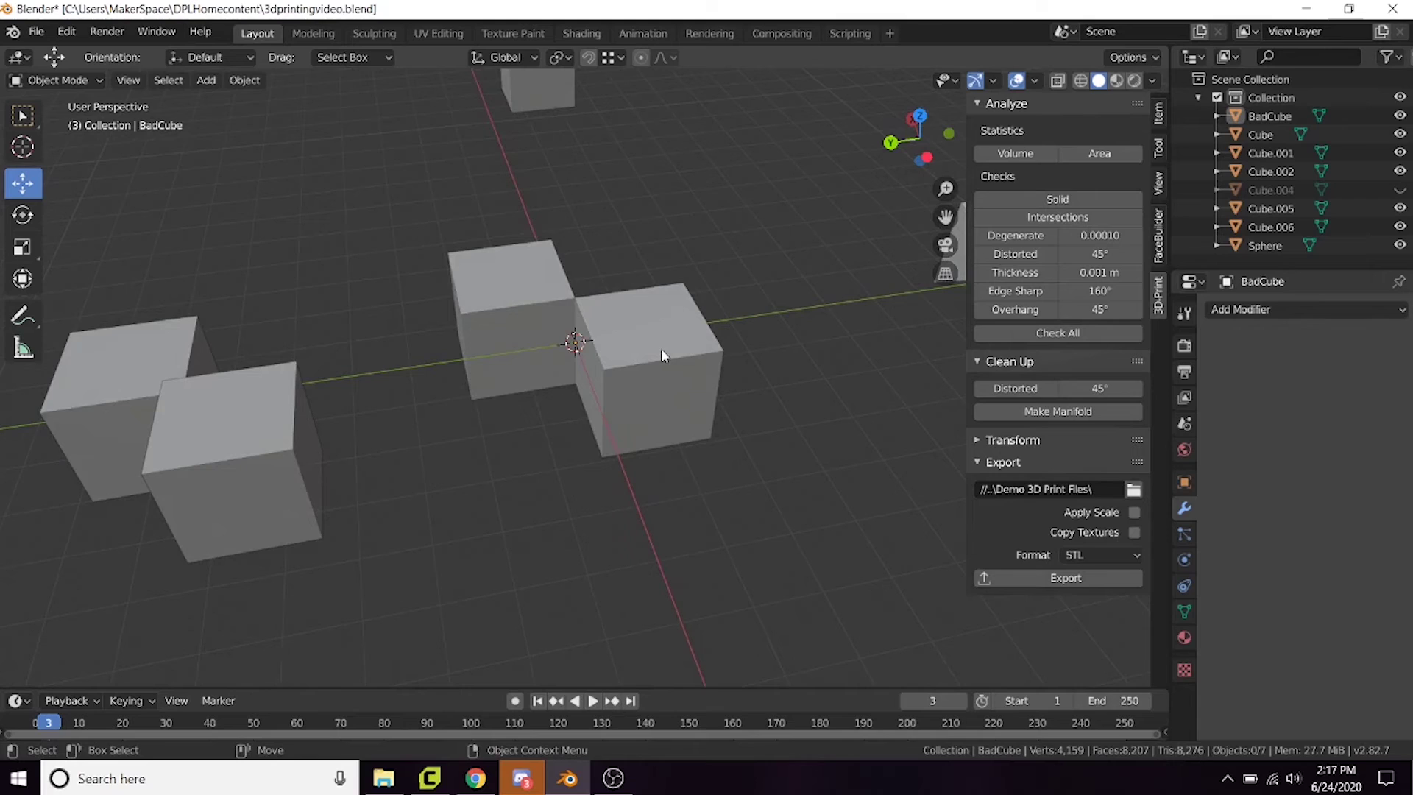
{"action": "middle_click_drag", "start_coordinate": [671, 337], "coordinate": [669, 347]}
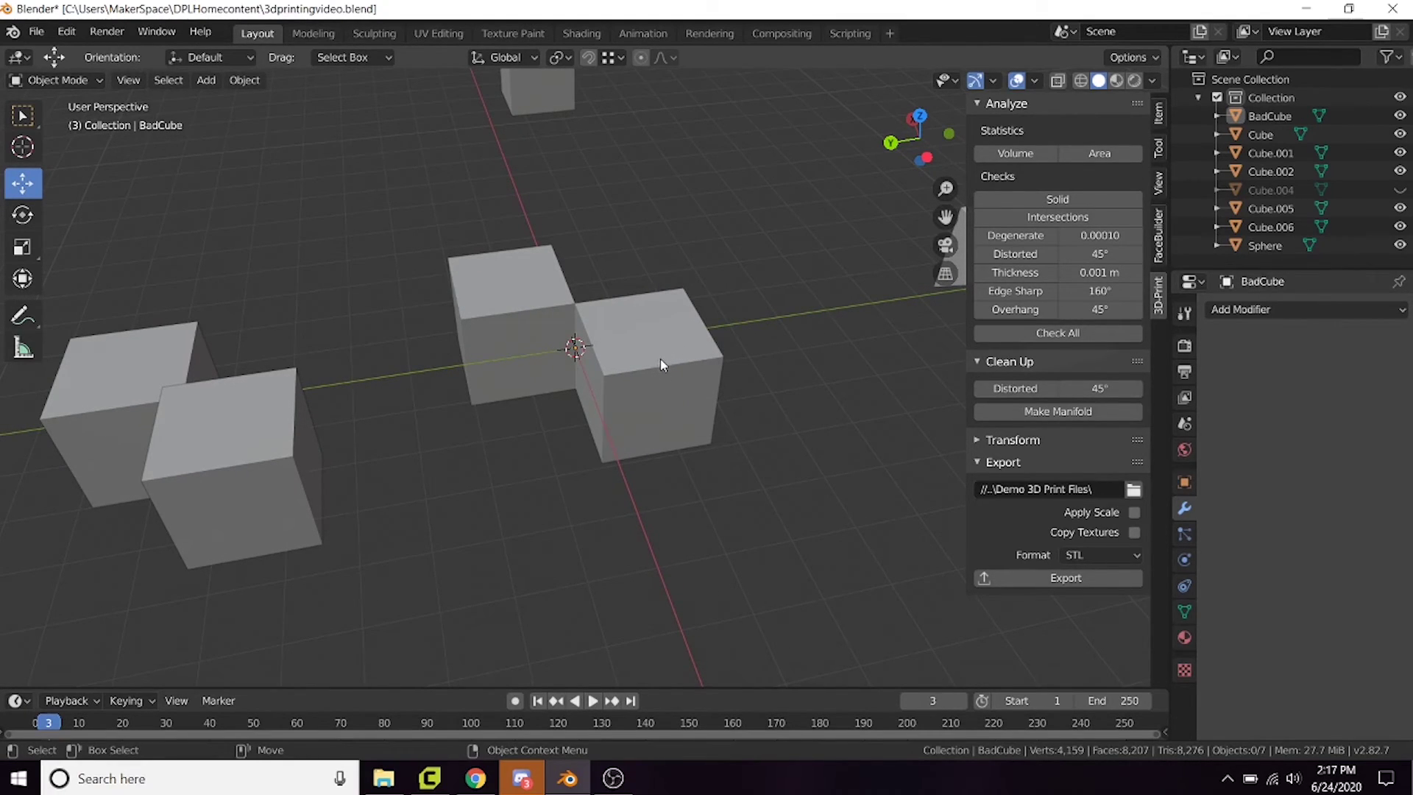
{"action": "mouse_move", "coordinate": [660, 364]}
{"action": "middle_mouse_down"}
{"action": "mouse_move", "coordinate": [669, 349]}
{"action": "mouse_move", "coordinate": [667, 363]}
{"action": "middle_mouse_up"}
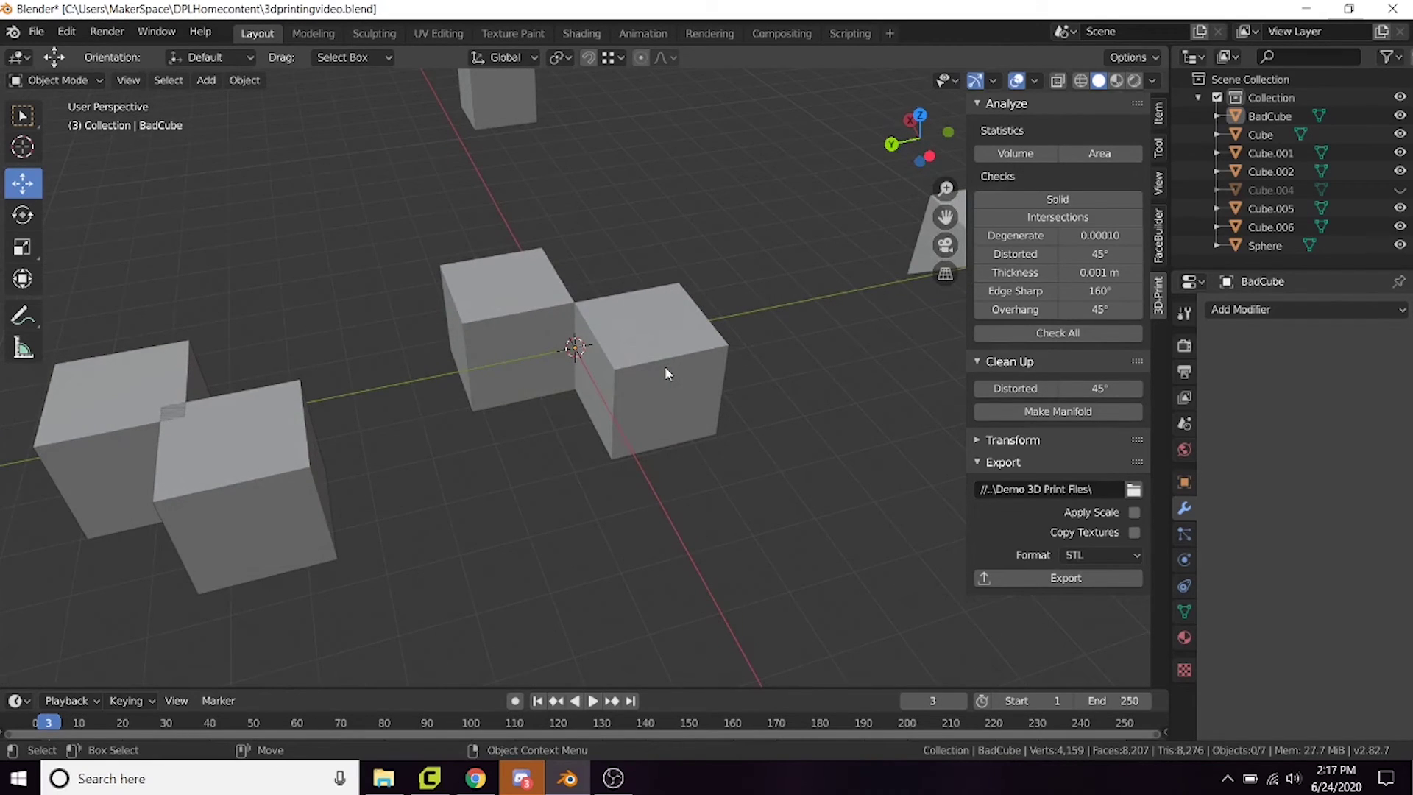
{"action": "middle_click_drag", "start_coordinate": [680, 373], "coordinate": [653, 377]}
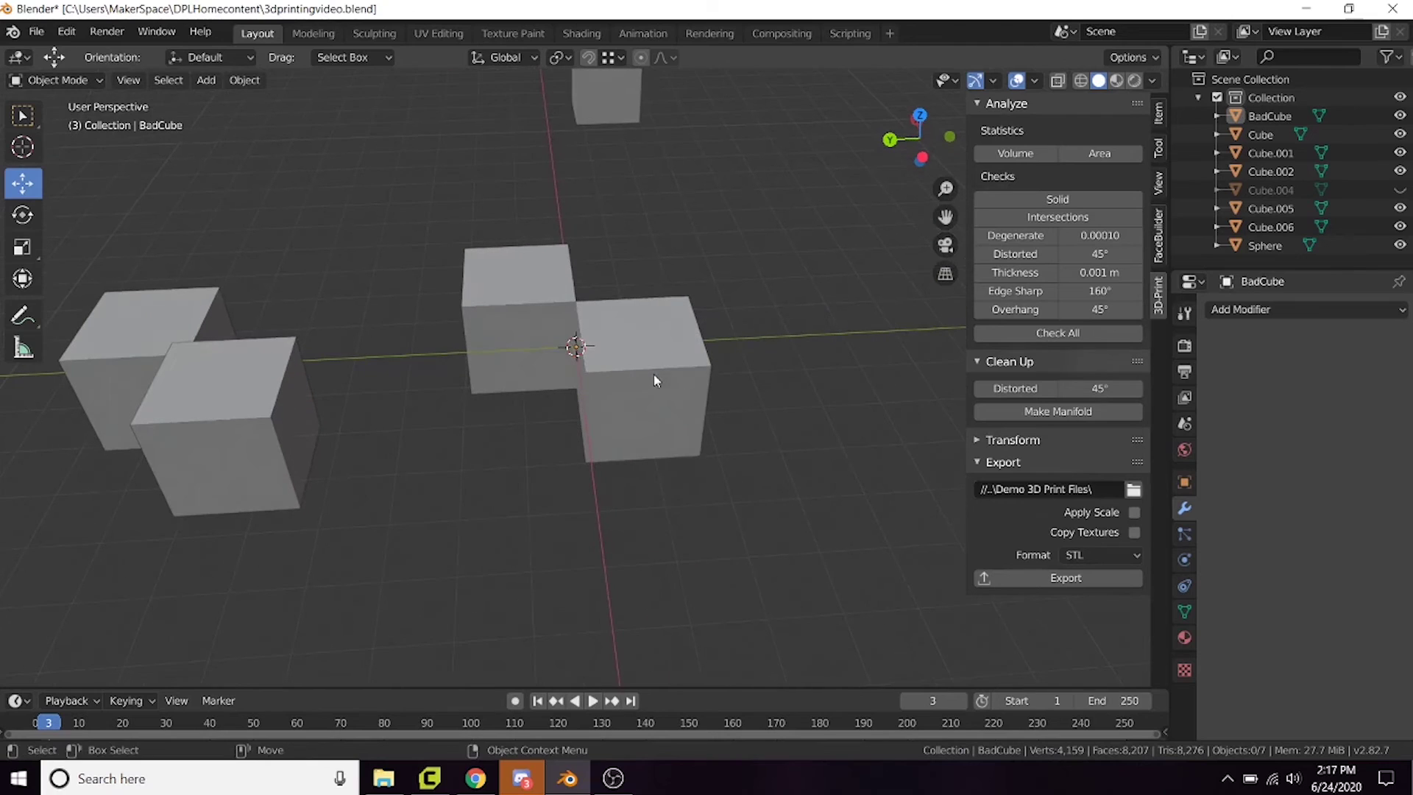
Select BadCube, zoom in, and orbit around it to inspect the single shared edge
{"action": "left_click", "coordinate": [658, 357]}
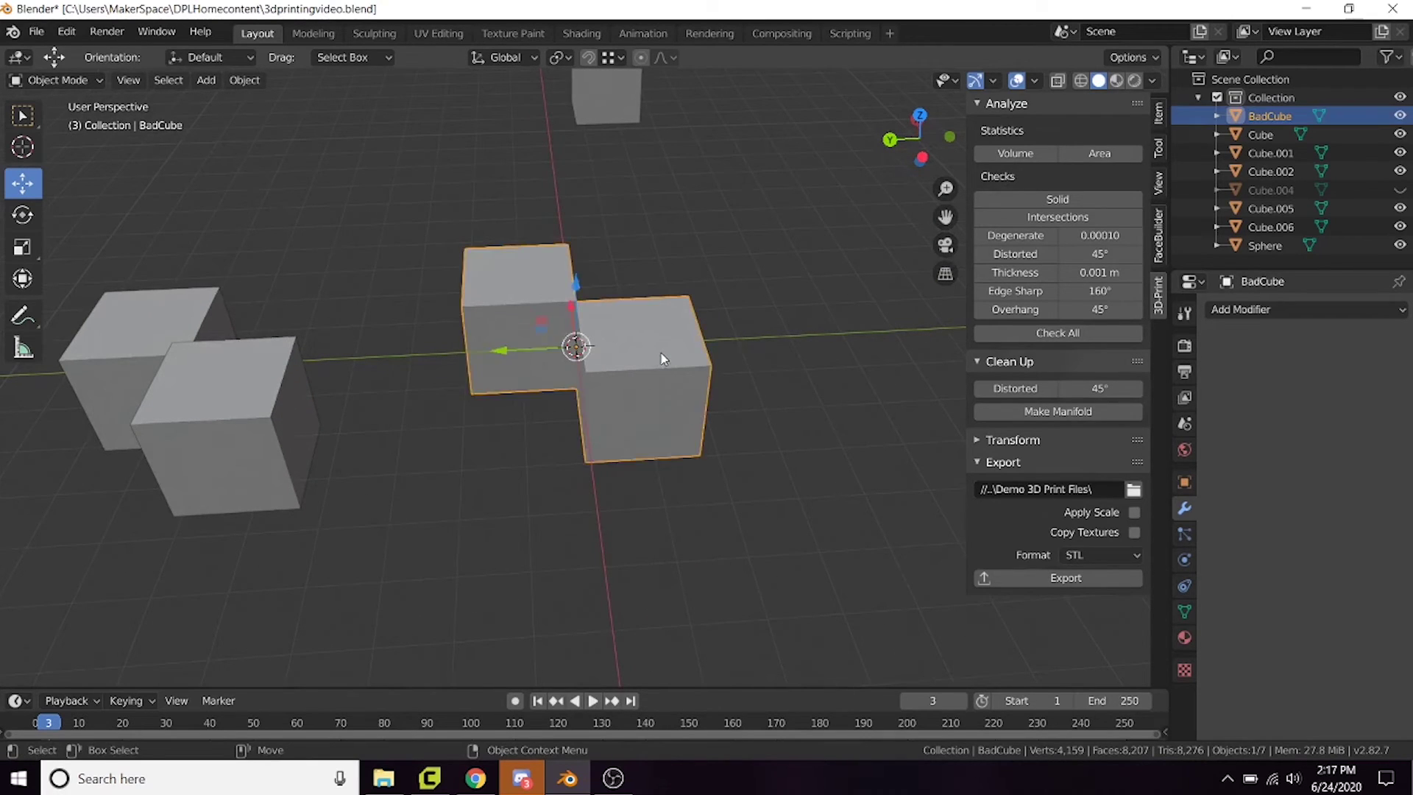
{"action": "scroll", "coordinate": [656, 372], "scroll_direction": "up", "scroll_amount": 3}
{"action": "middle_click_drag", "start_coordinate": [655, 379], "coordinate": [625, 352]}
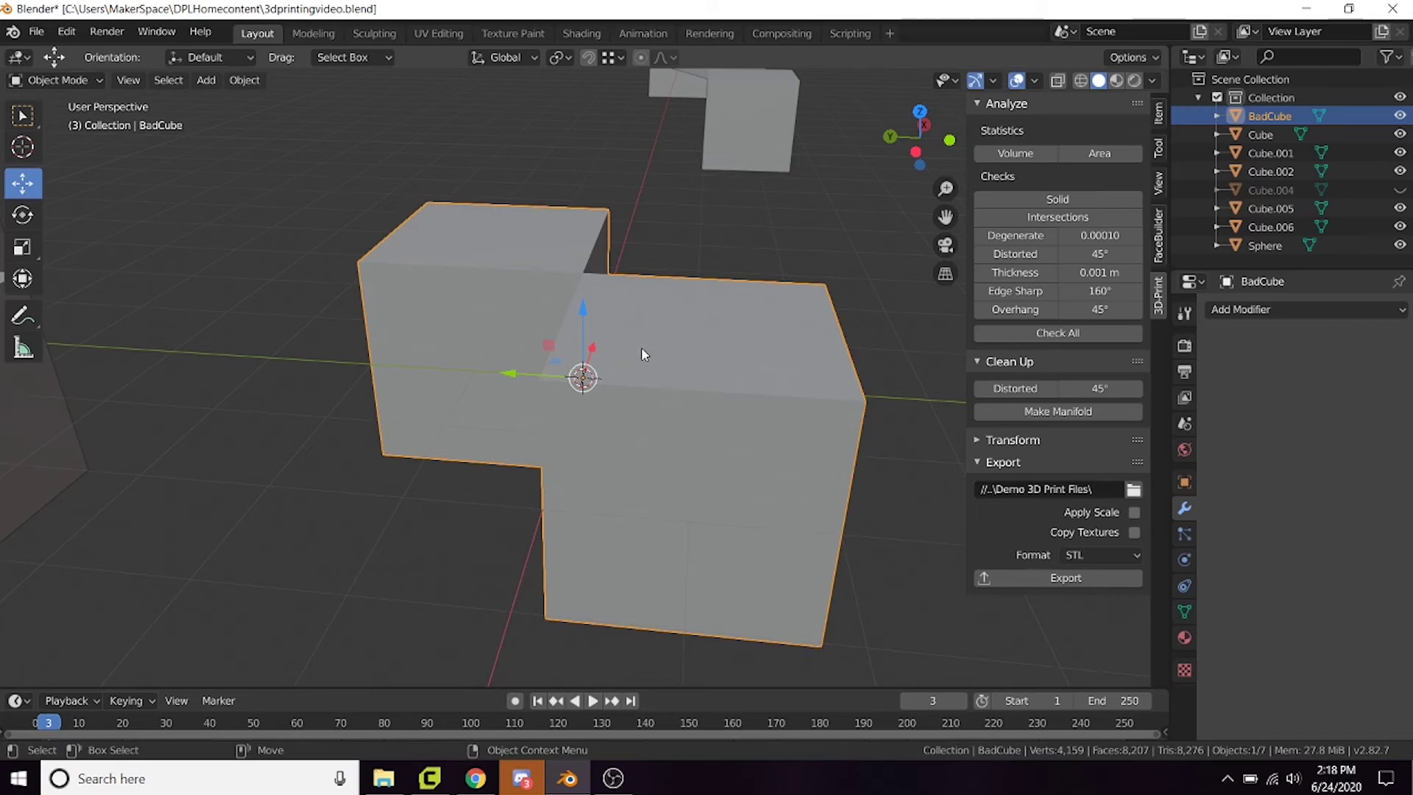
{"action": "middle_click_drag", "start_coordinate": [646, 359], "coordinate": [394, 294]}
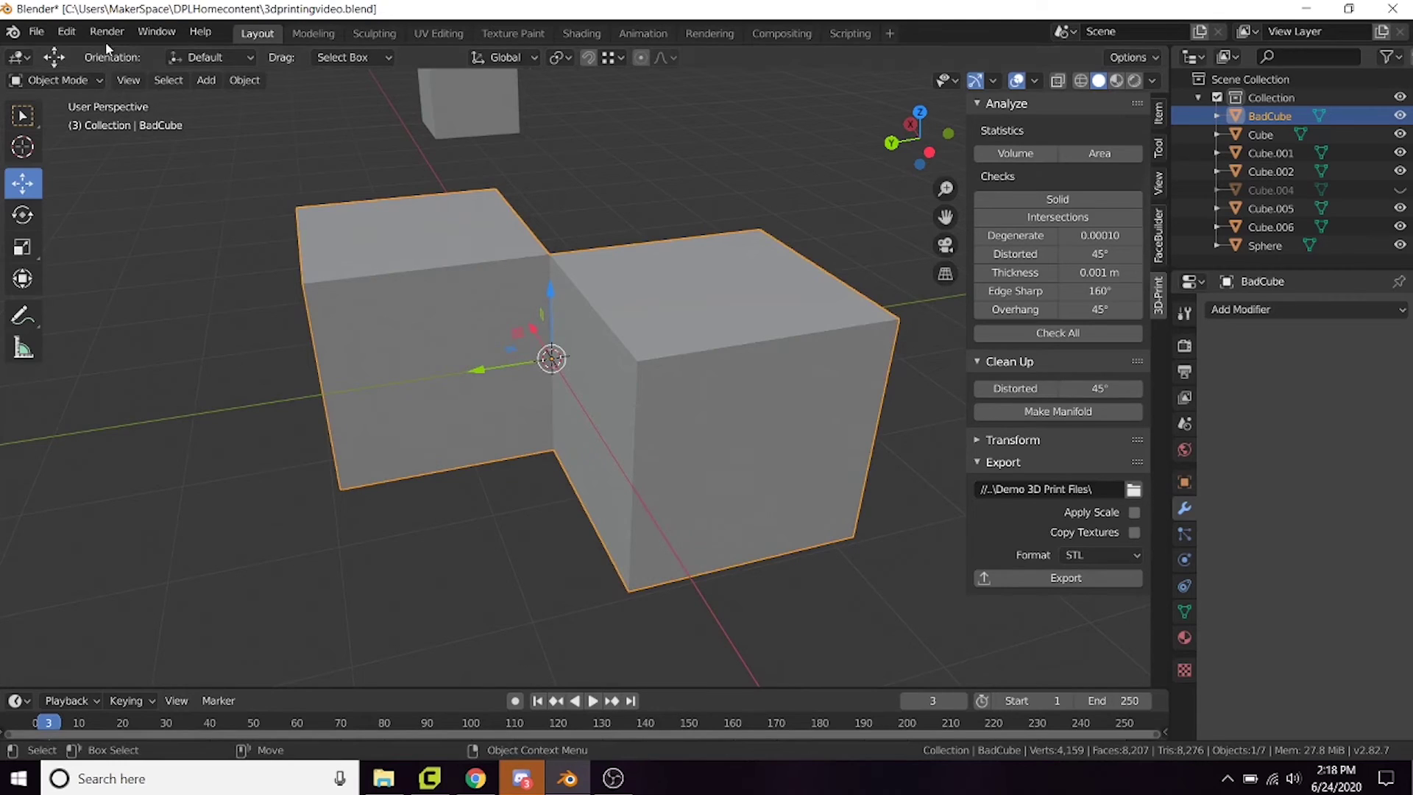
Enable the Mesh: 3D-Print Toolbox add-on in Preferences by searching '3d', then close Preferences
{"action": "left_click", "coordinate": [66, 35]}
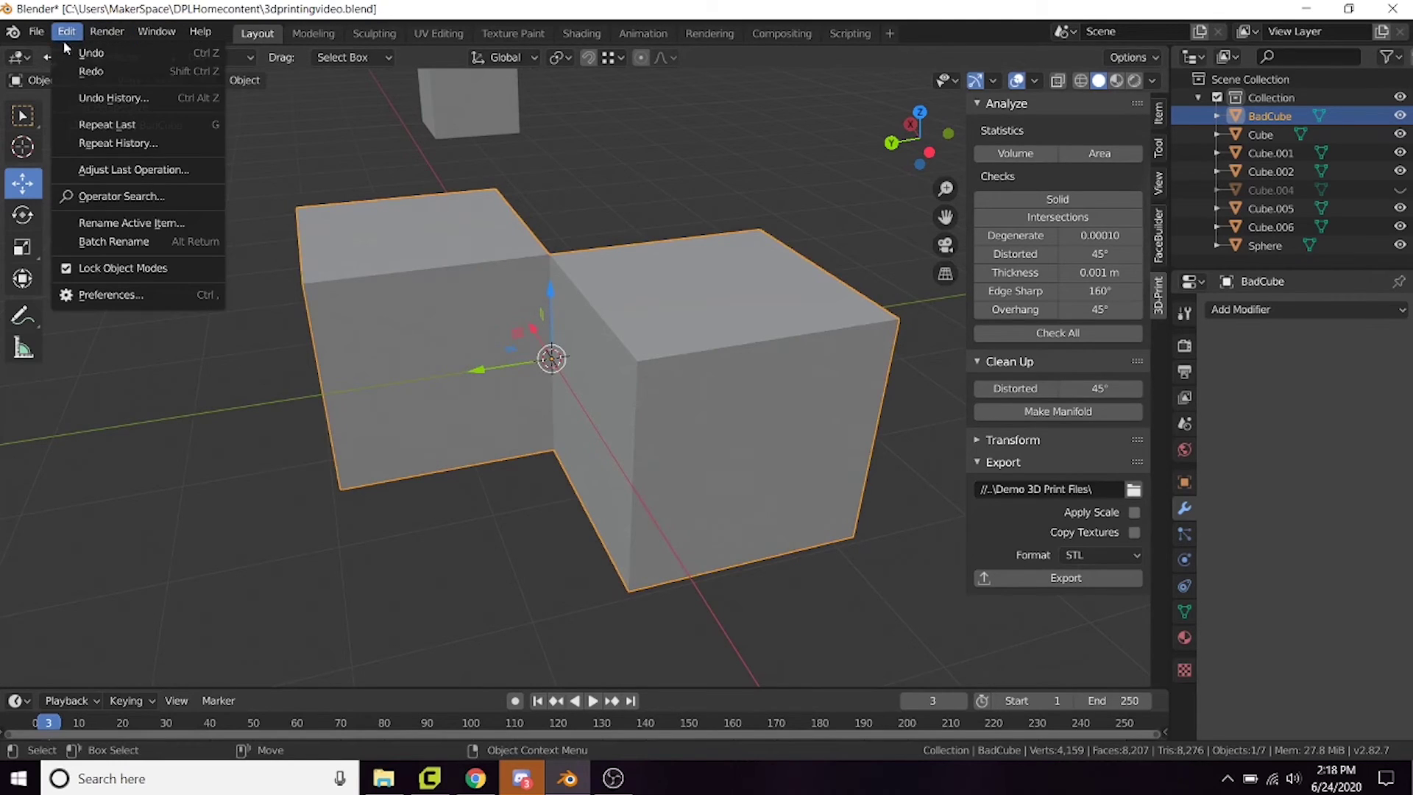
{"action": "left_click", "coordinate": [123, 295]}
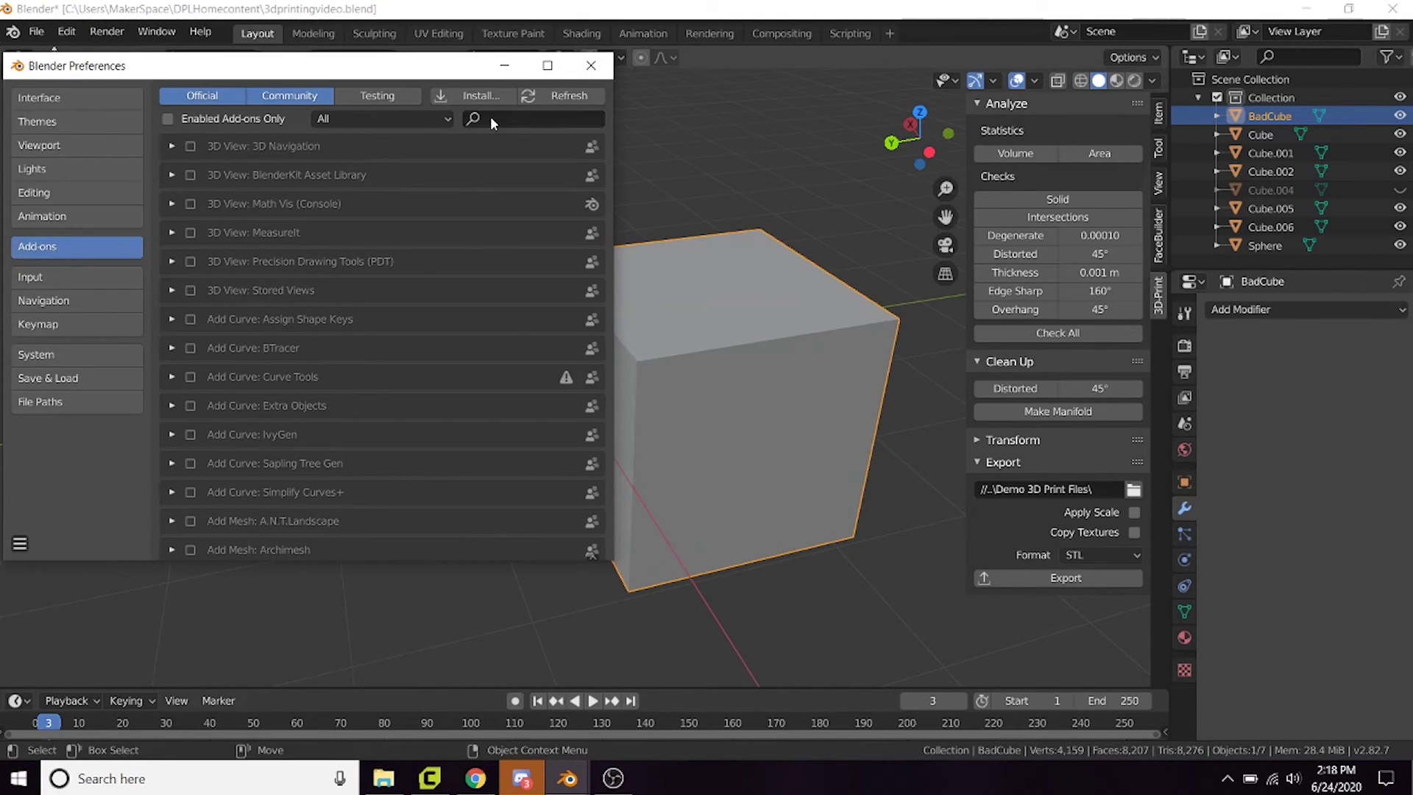
{"action": "type", "text": "3d"}
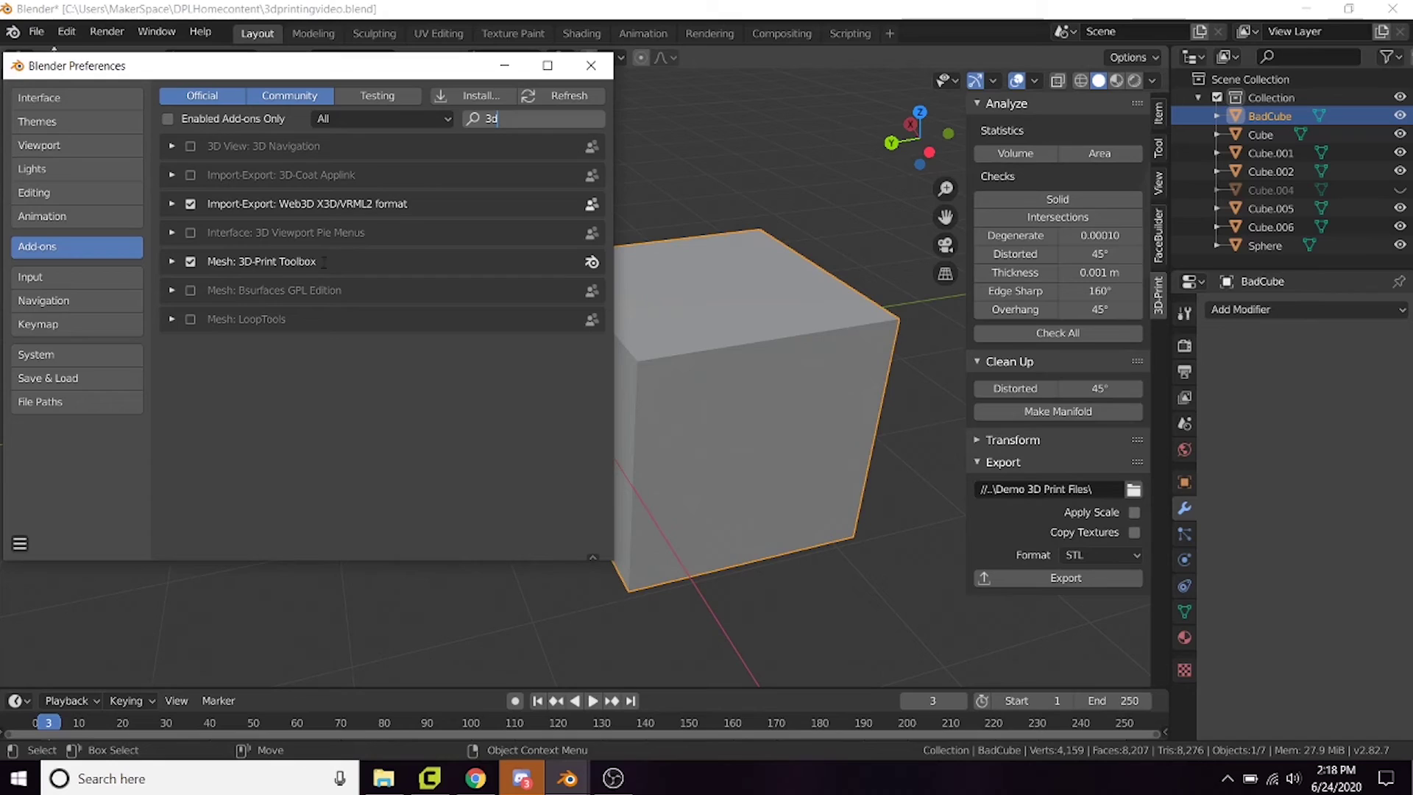
{"action": "left_click", "coordinate": [190, 262]}
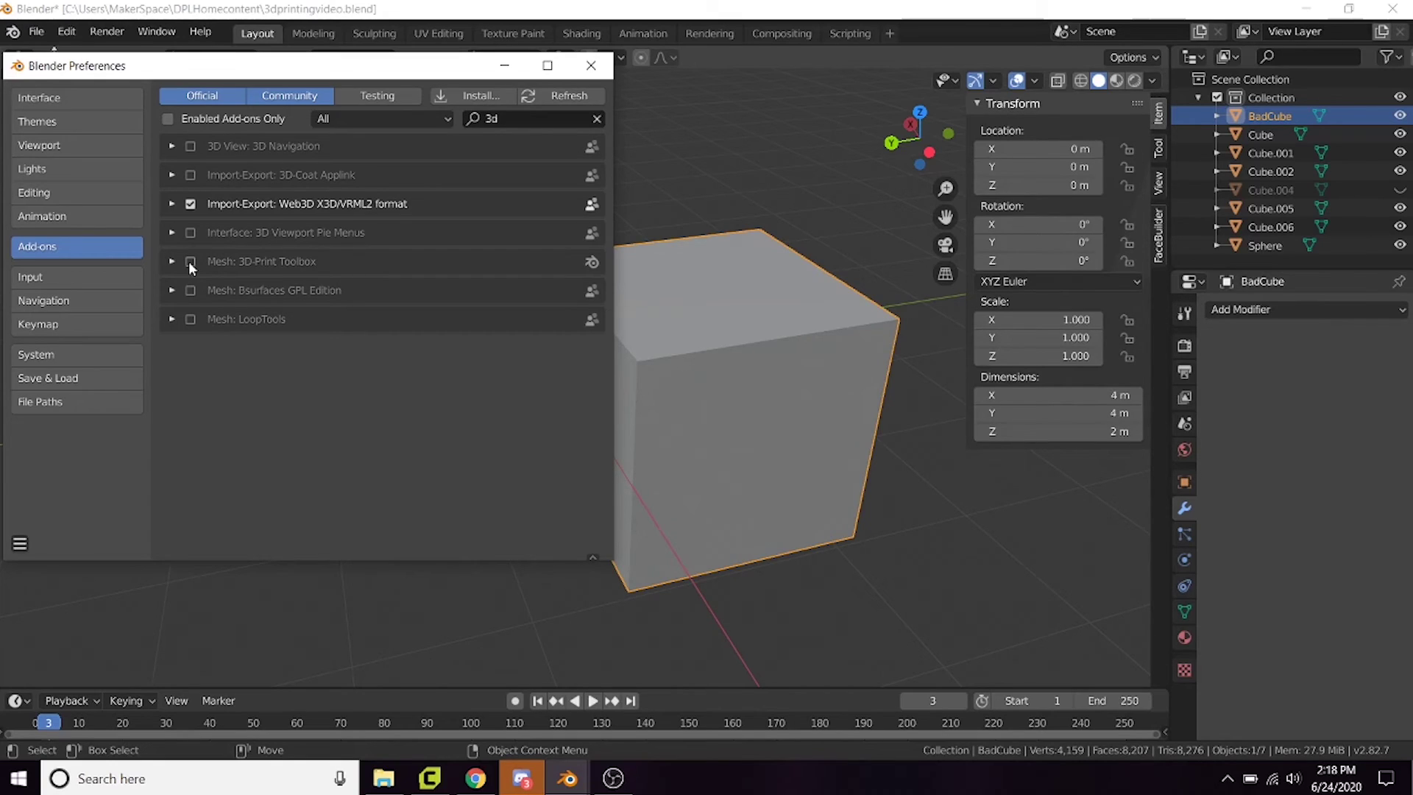
{"action": "left_click", "coordinate": [190, 262]}
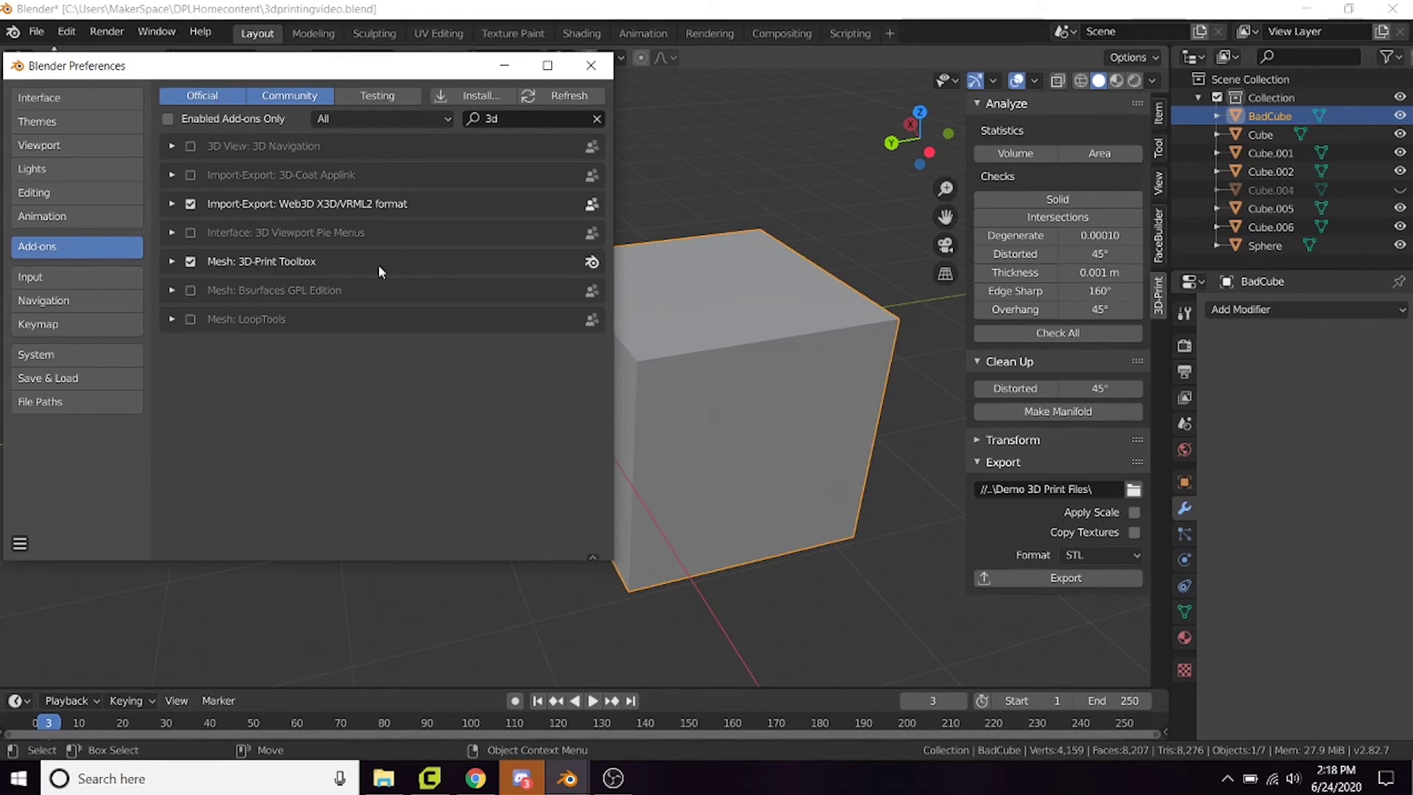
{"action": "left_click", "coordinate": [591, 65]}
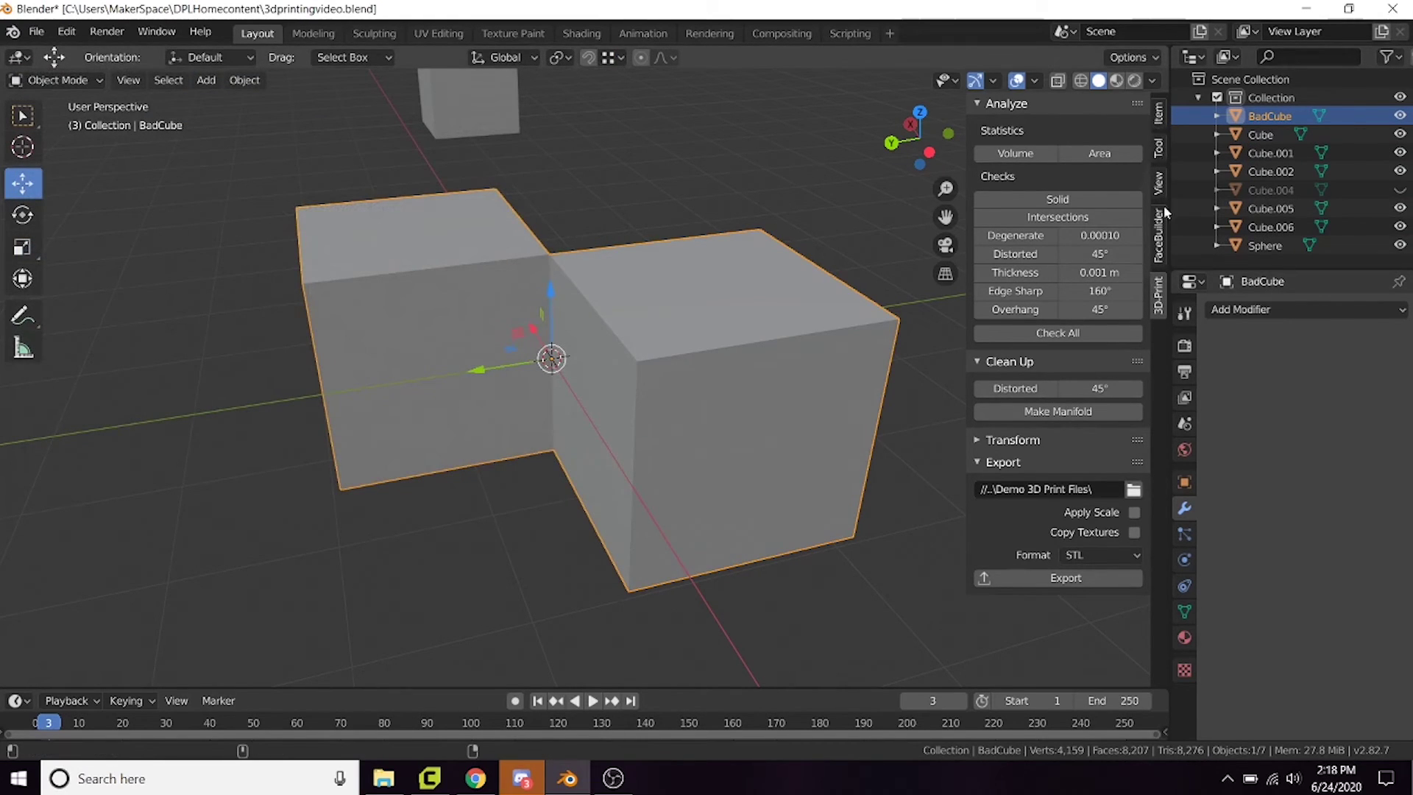
{"action": "left_click", "coordinate": [1160, 112]}
{"action": "left_click", "coordinate": [1159, 151]}
{"action": "left_click", "coordinate": [1160, 112]}
{"action": "left_click", "coordinate": [1159, 150]}
{"action": "left_click", "coordinate": [1160, 182]}
{"action": "left_click", "coordinate": [1161, 291]}
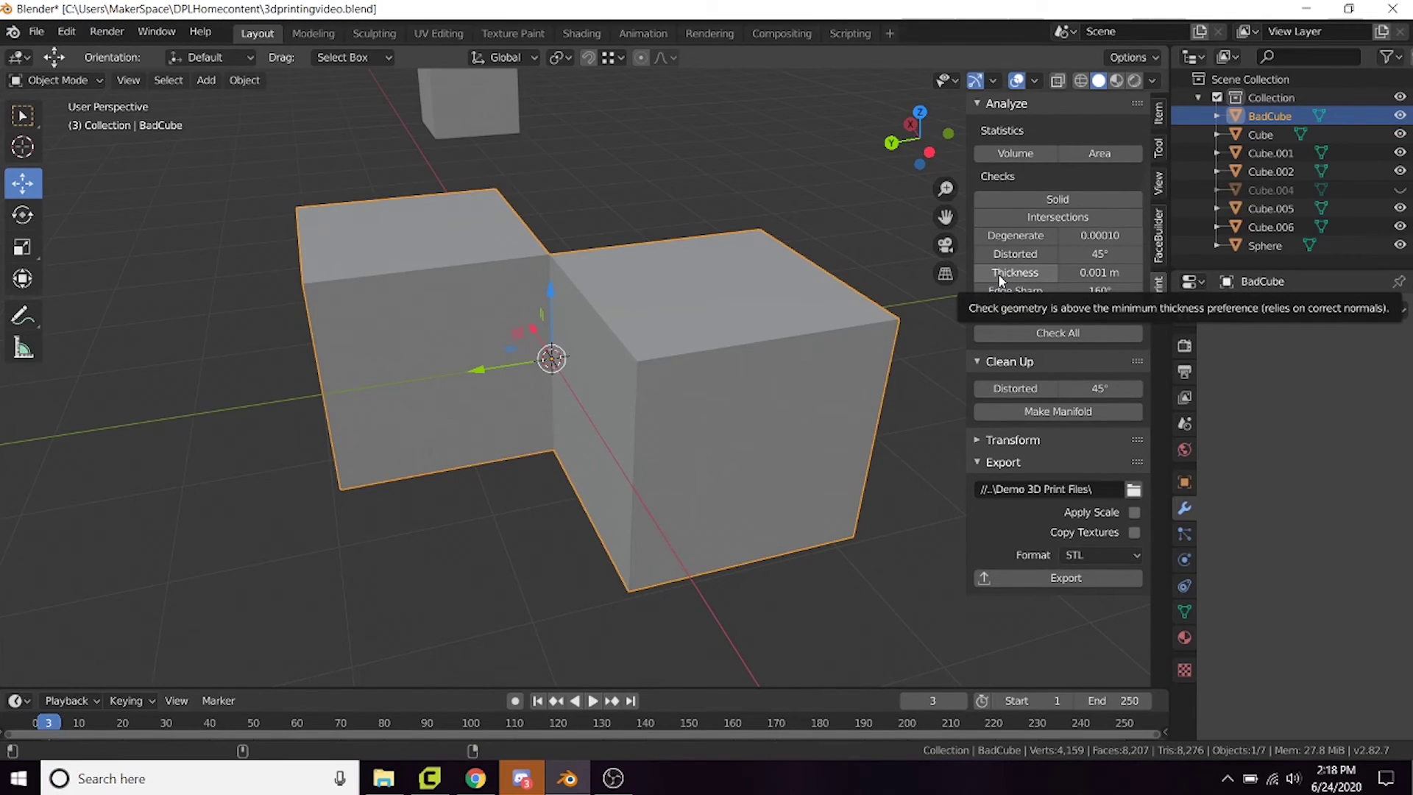
{"action": "mouse_move", "coordinate": [673, 372]}
{"action": "middle_mouse_down", "text": "shift"}
{"action": "mouse_move", "coordinate": [668, 356]}
{"action": "mouse_move", "coordinate": [659, 375]}
{"action": "middle_mouse_up", "text": "shift"}
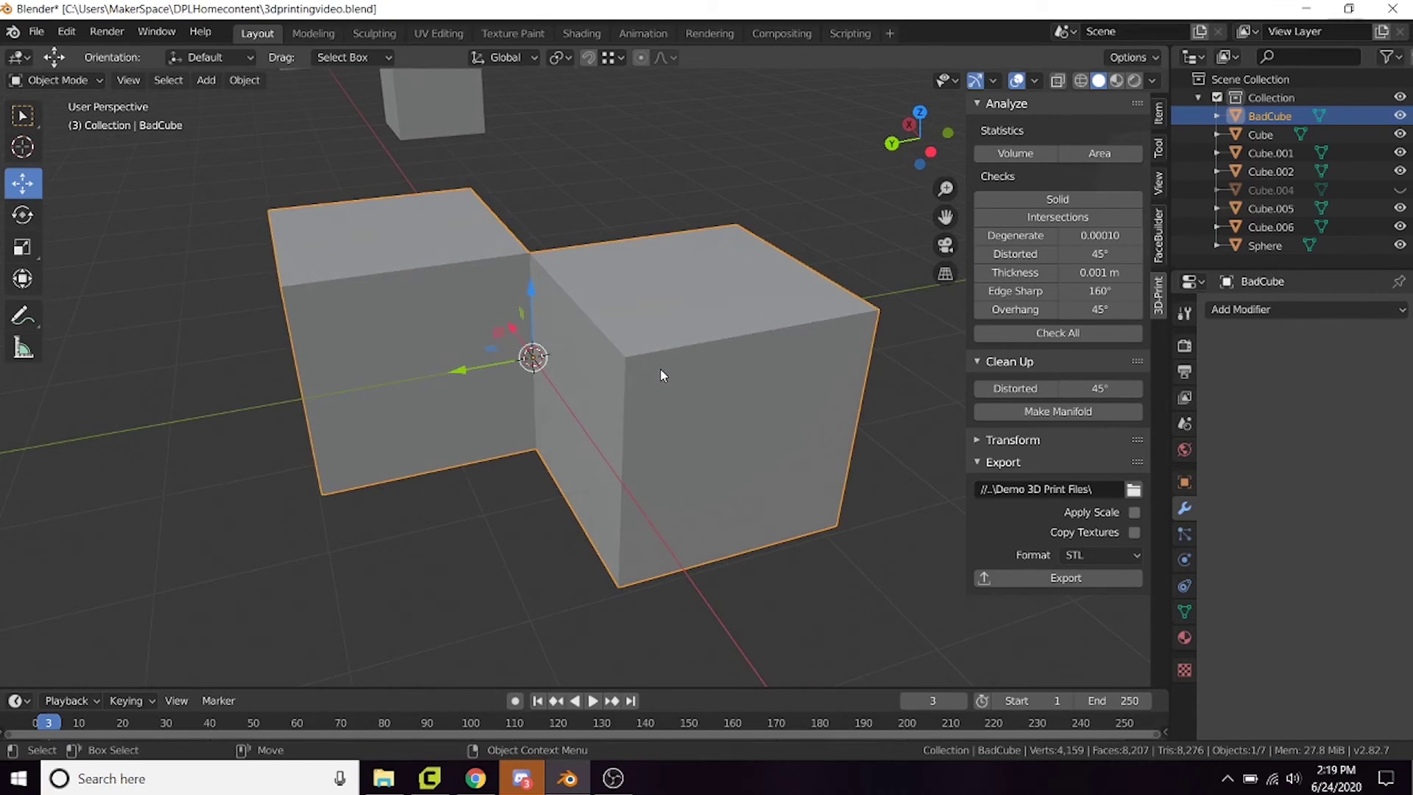
{"action": "middle_click_drag", "start_coordinate": [658, 384], "coordinate": [461, 351], "text": "shift"}
{"action": "scroll", "coordinate": [674, 385], "scroll_direction": "down", "scroll_amount": 3}
{"action": "scroll", "coordinate": [378, 401], "scroll_direction": "down", "scroll_amount": 2}
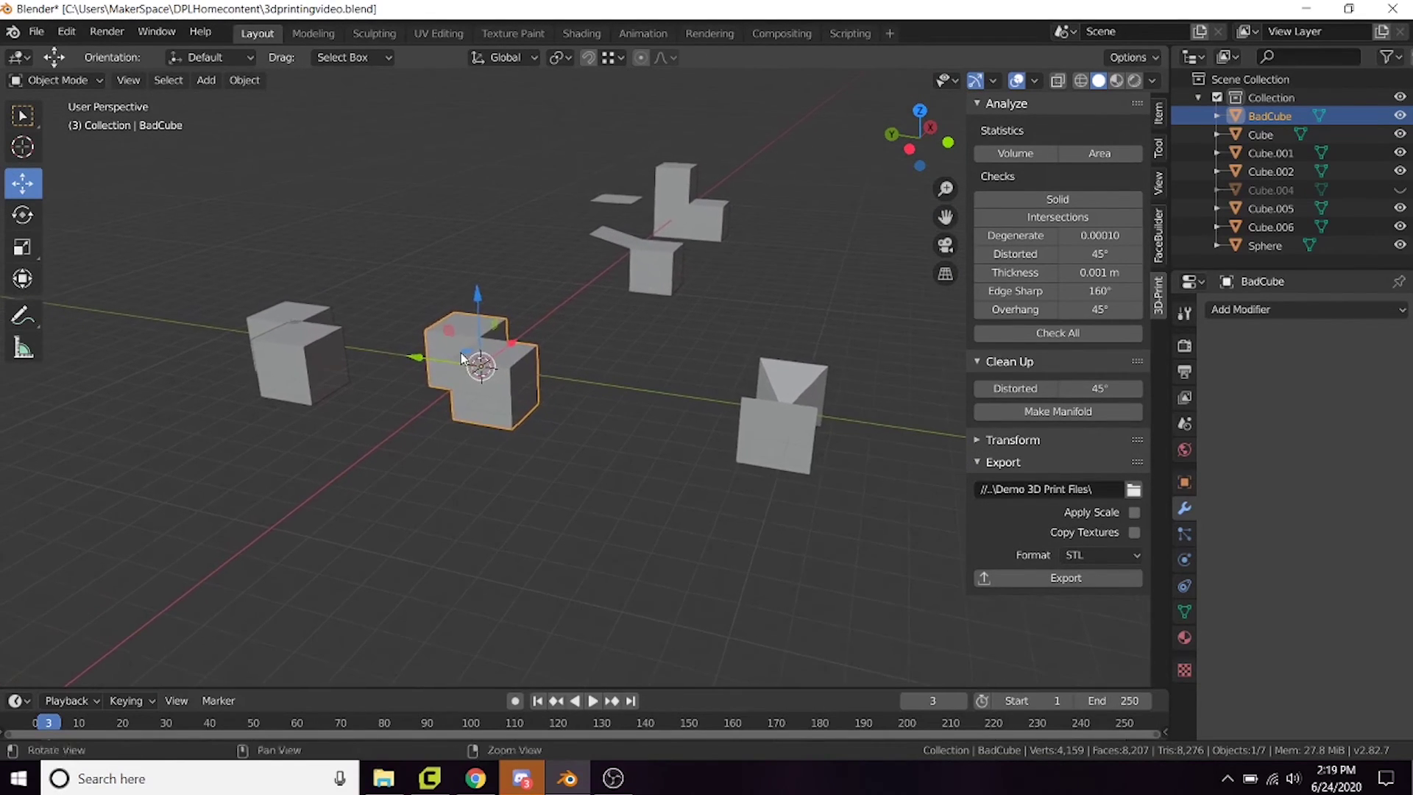
{"action": "scroll", "coordinate": [462, 353], "scroll_direction": "up", "scroll_amount": 1}
{"action": "scroll", "coordinate": [471, 362], "scroll_direction": "up", "scroll_amount": 1}
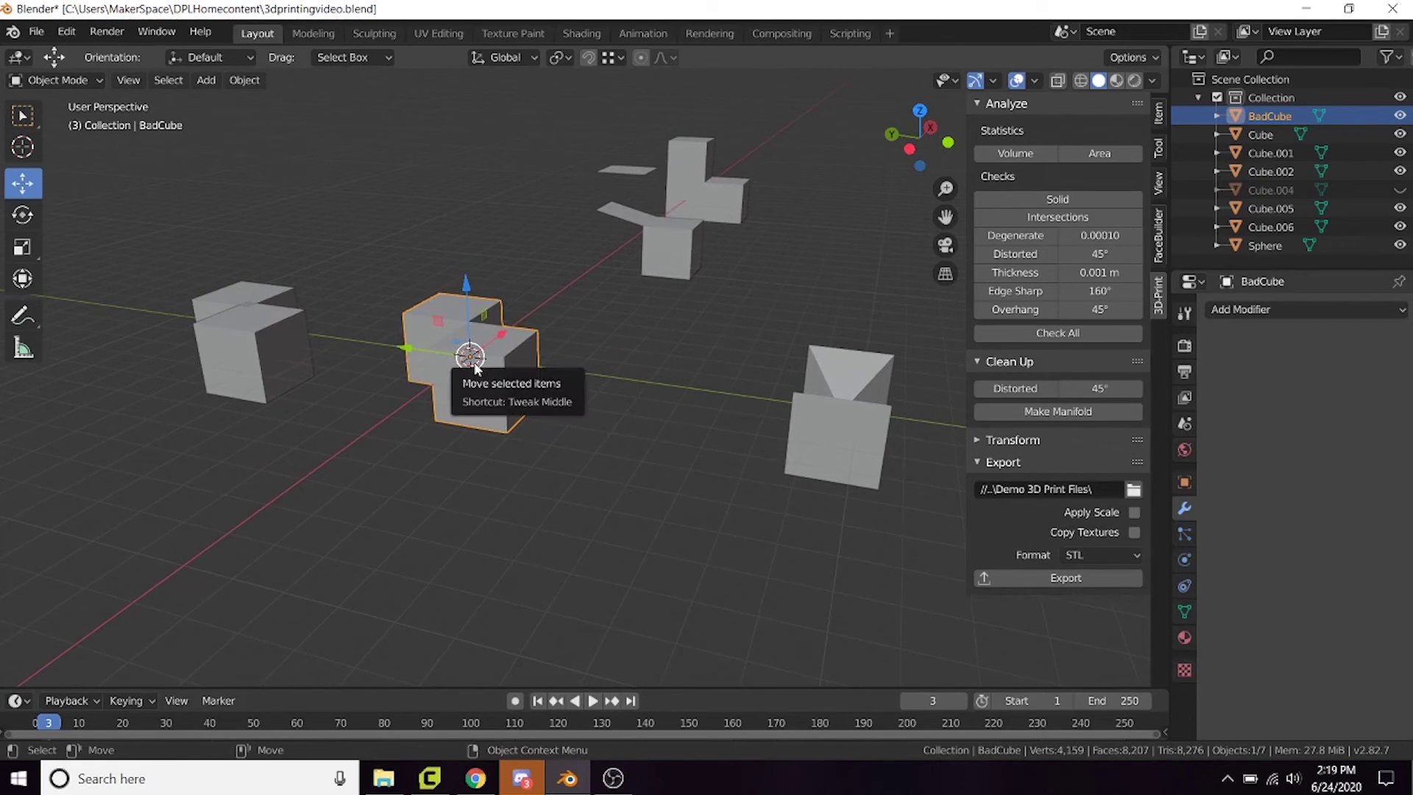
{"action": "middle_click_drag", "start_coordinate": [470, 403], "coordinate": [609, 376]}
{"action": "scroll", "coordinate": [535, 384], "scroll_direction": "up", "scroll_amount": 6}
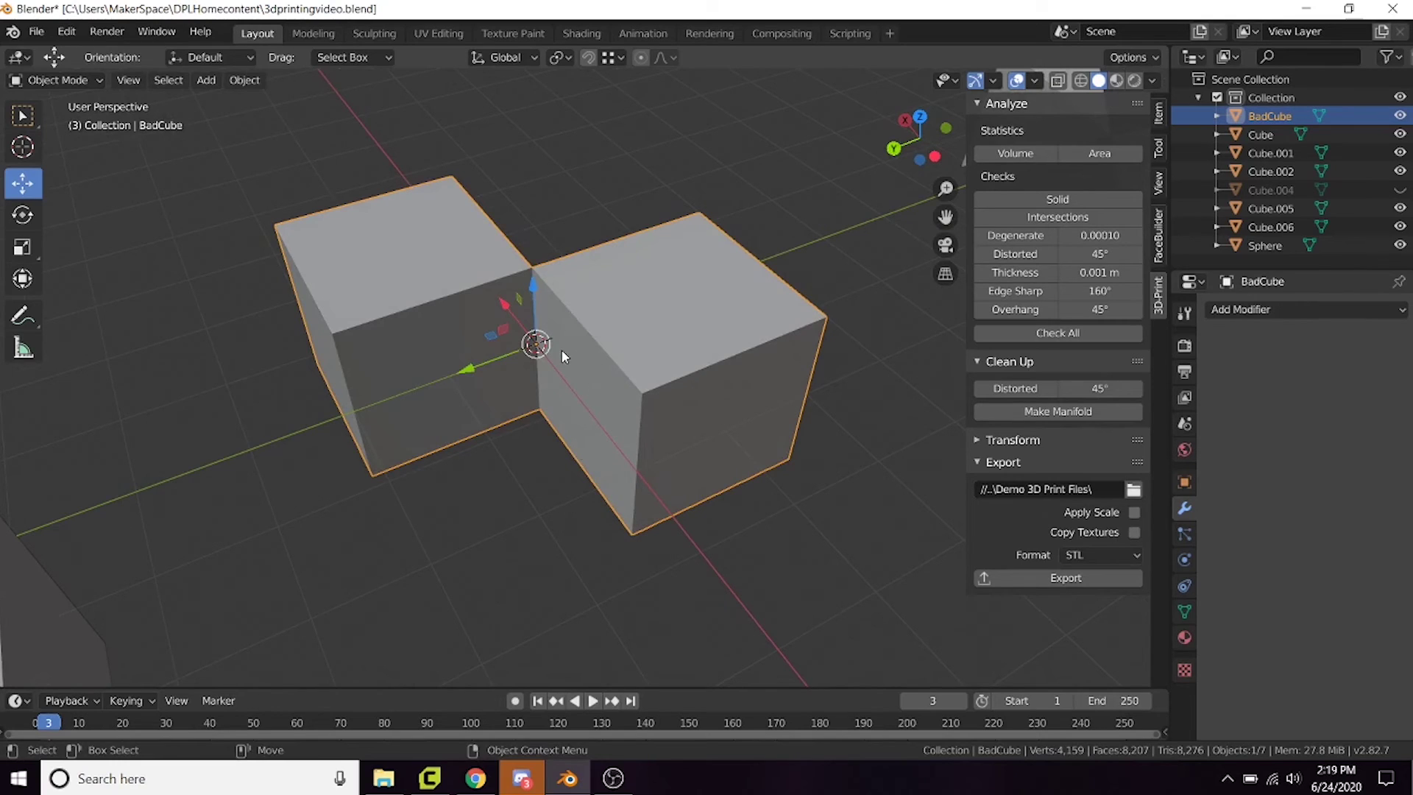
Run Make Manifold on BadCube twice, then undo the result that left open sheets
{"action": "left_click", "coordinate": [1096, 417]}
{"action": "left_click", "coordinate": [1038, 414]}
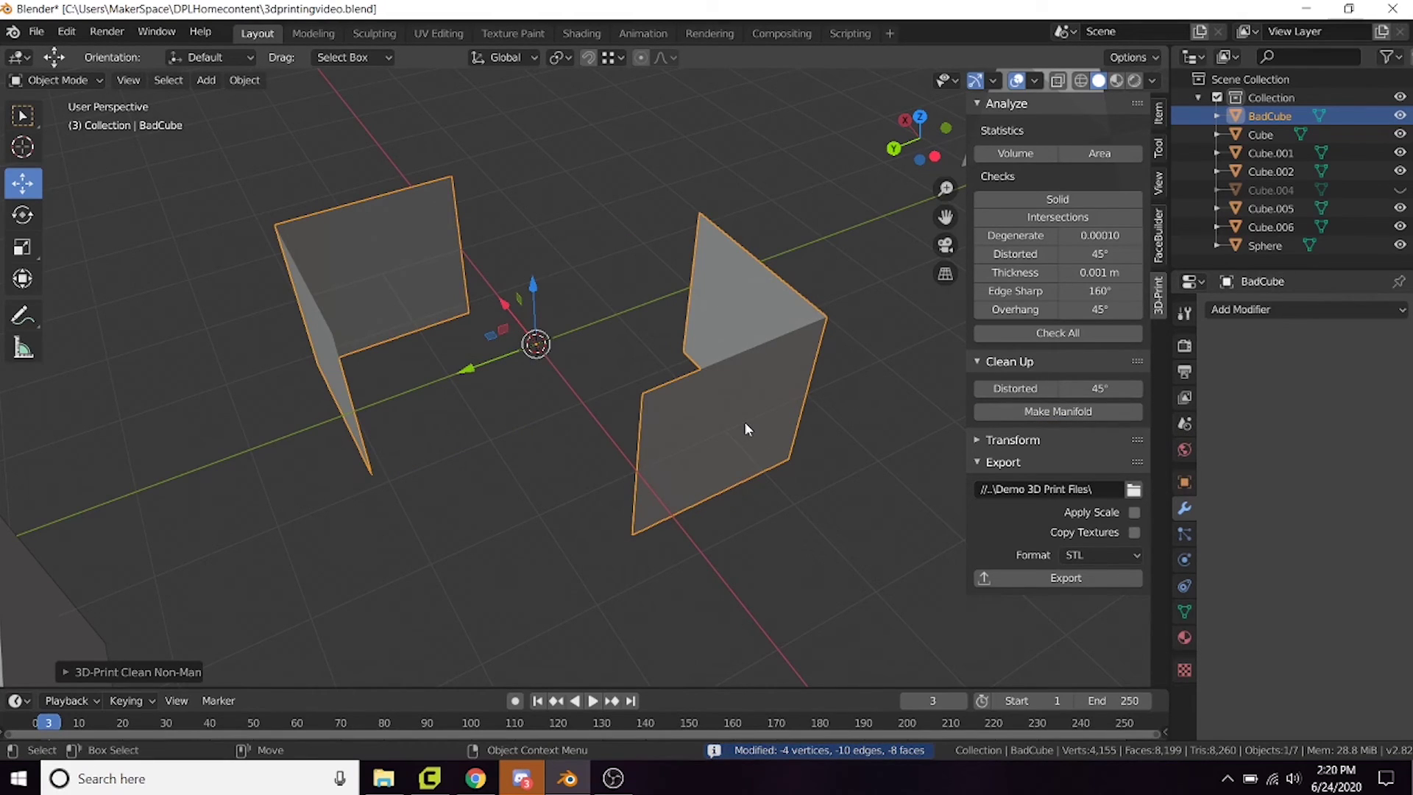
{"action": "key", "text": "ctrl+z"}
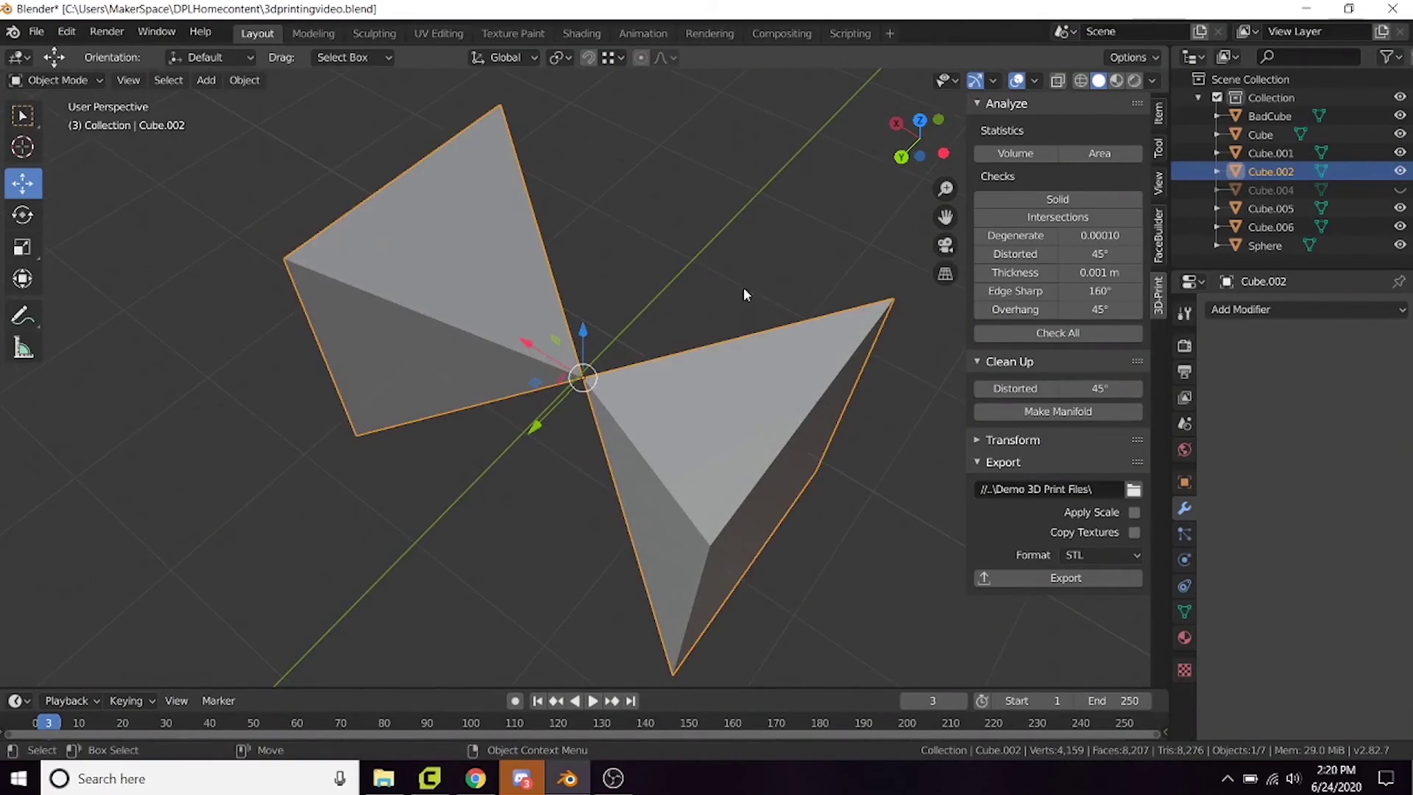
Orbit around Cube.002's two touching pyramids and enter Edit Mode on its mesh
{"action": "middle_click_drag", "start_coordinate": [743, 294], "coordinate": [656, 312]}
{"action": "key", "text": "Tab"}
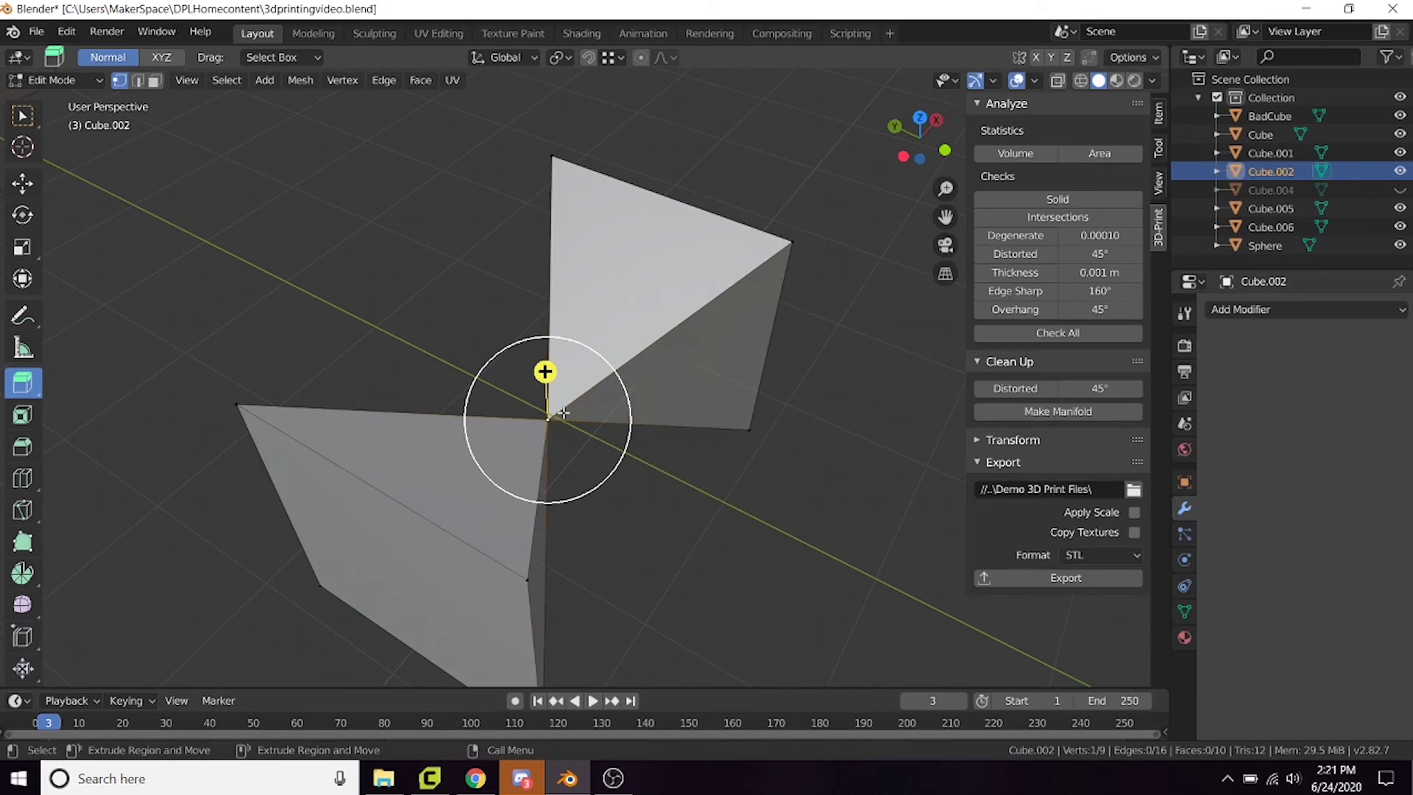
Enter Edit Mode on Cube.001 and select its upper plate face and lower front-left face
{"action": "middle_click_drag", "start_coordinate": [563, 412], "coordinate": [616, 394]}
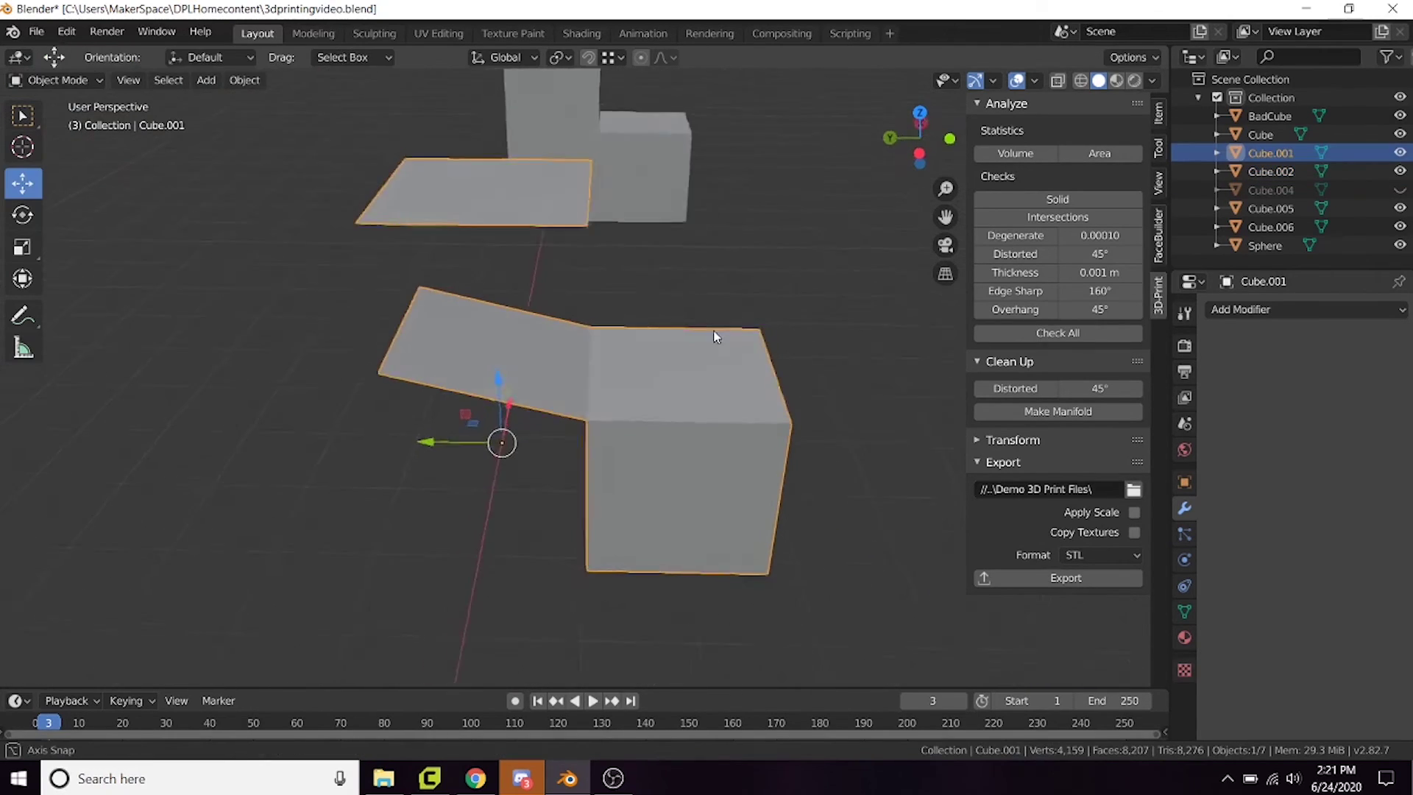
{"action": "middle_click_drag", "start_coordinate": [726, 334], "coordinate": [751, 305]}
{"action": "key", "text": "Tab"}
{"action": "left_click", "coordinate": [655, 366]}
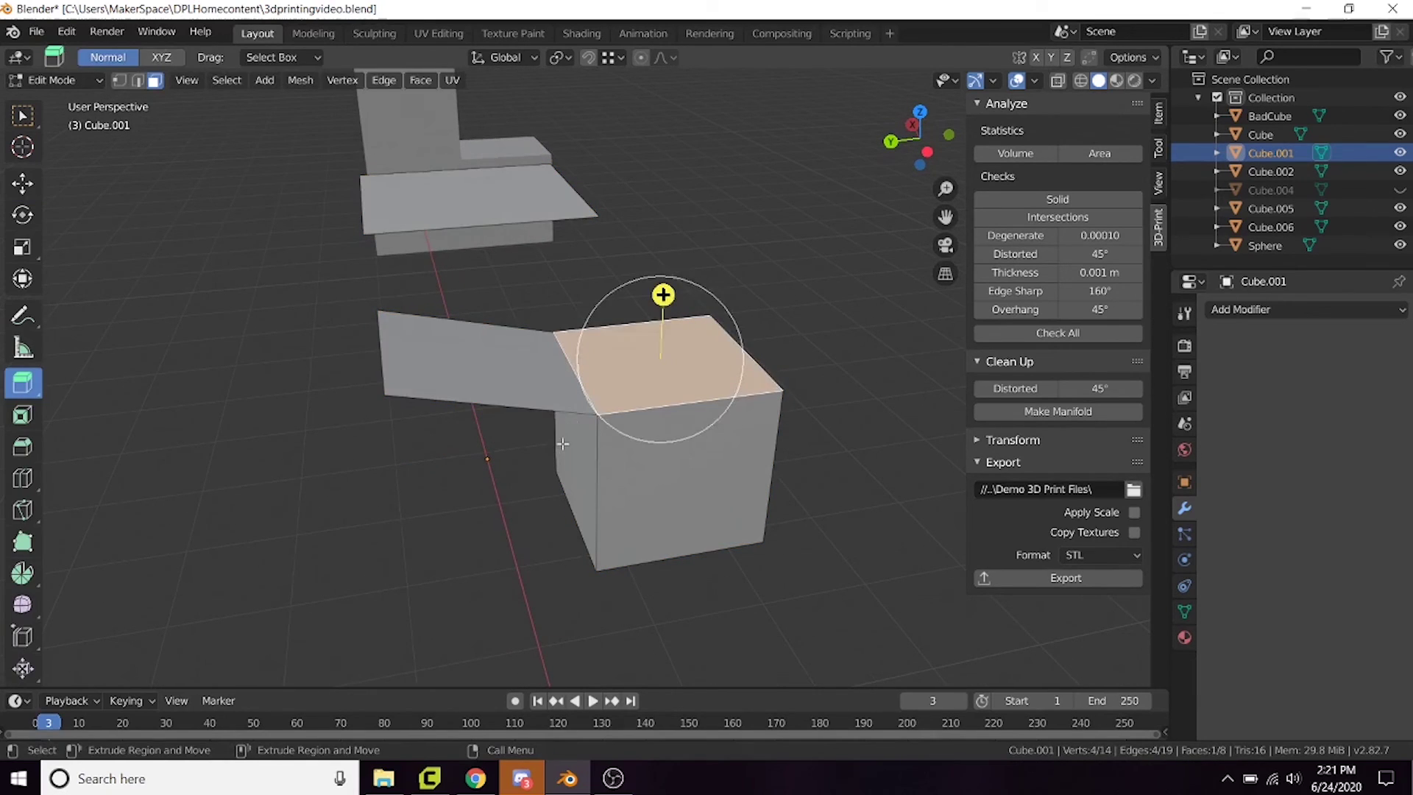
{"action": "left_click", "coordinate": [563, 444]}
{"action": "middle_click_drag", "start_coordinate": [525, 292], "coordinate": [530, 214]}
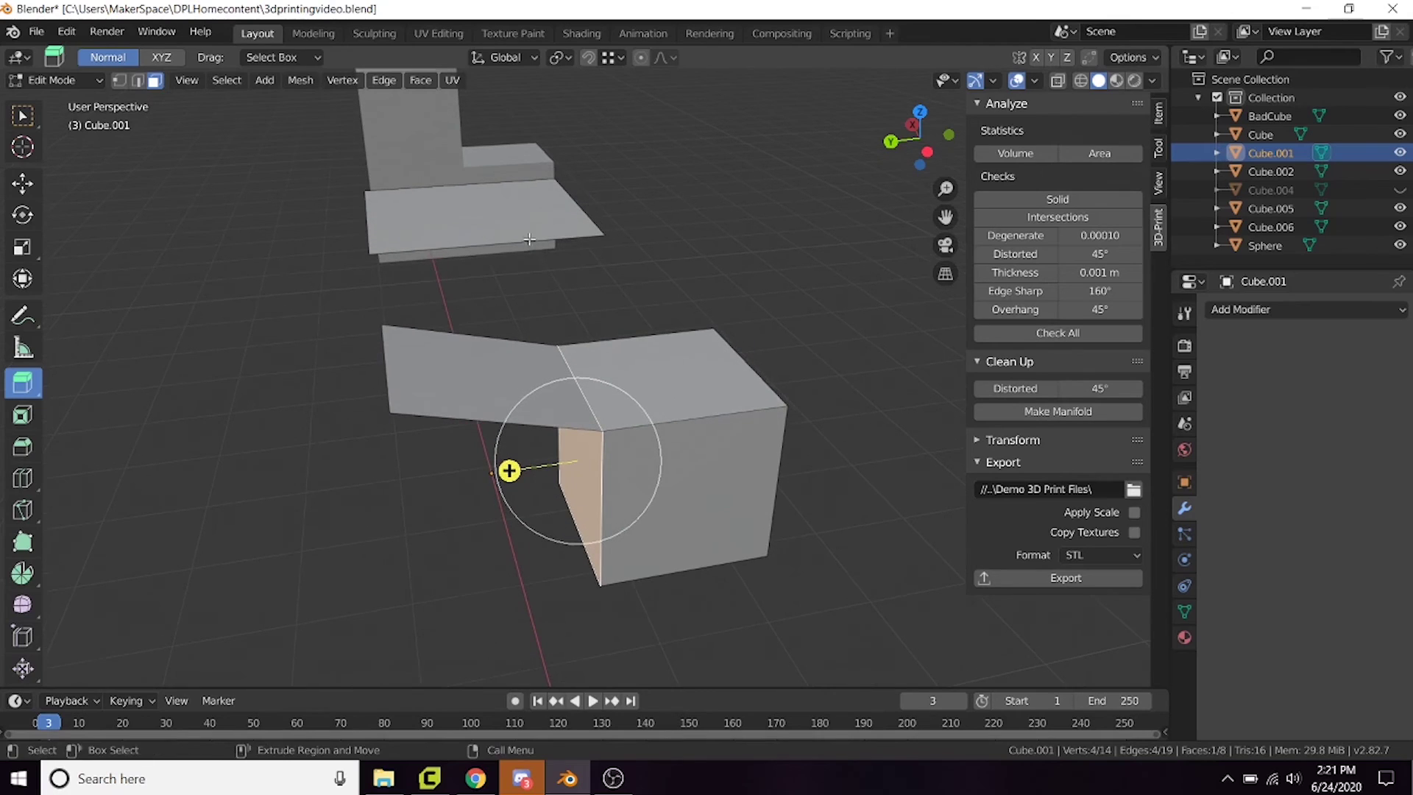
{"action": "left_click", "coordinate": [528, 208]}
{"action": "middle_click_drag", "start_coordinate": [514, 276], "coordinate": [484, 378]}
{"action": "left_click", "coordinate": [484, 377], "text": "shift"}
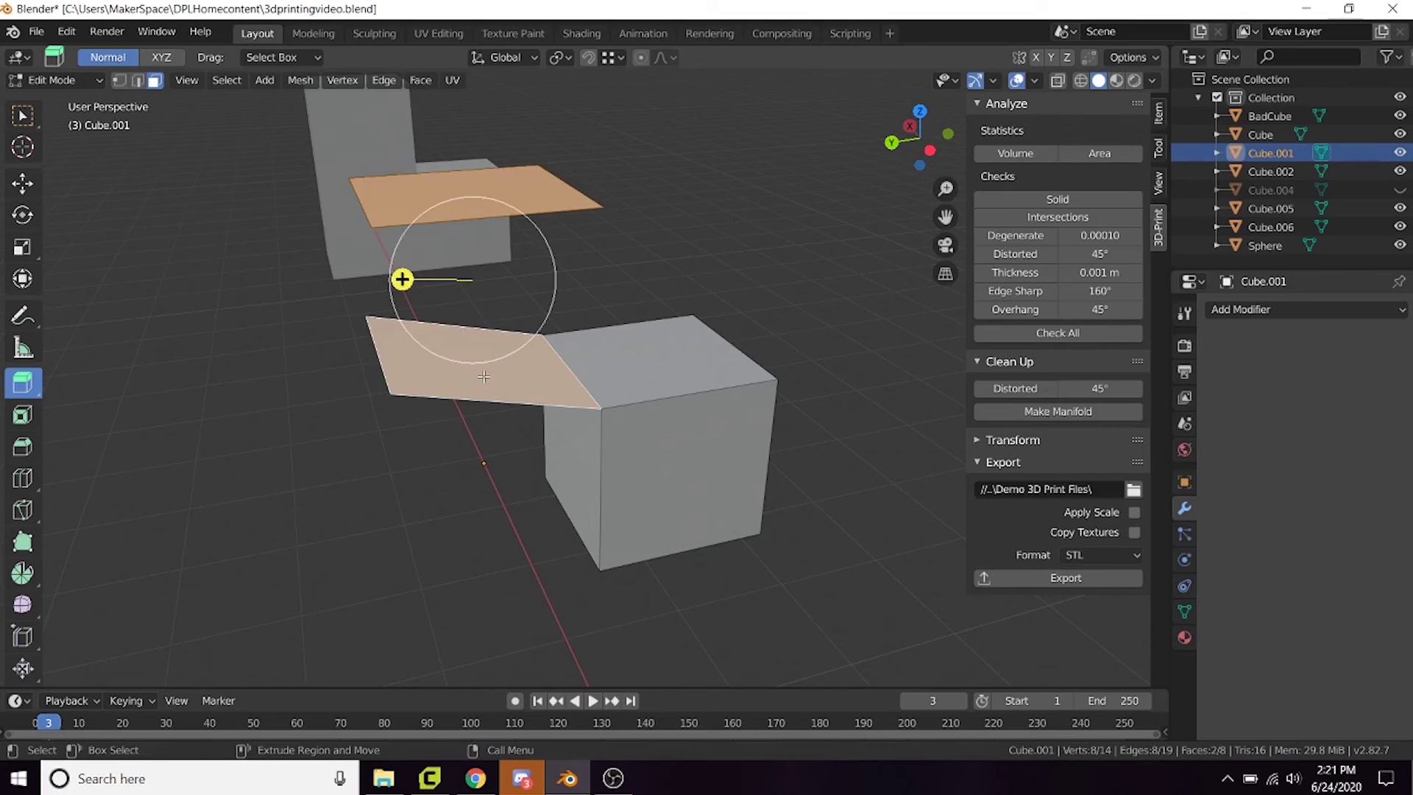
Undo the last change to Cube.001's mesh, then view its top plane from above
{"action": "middle_click_drag", "start_coordinate": [483, 376], "coordinate": [524, 367]}
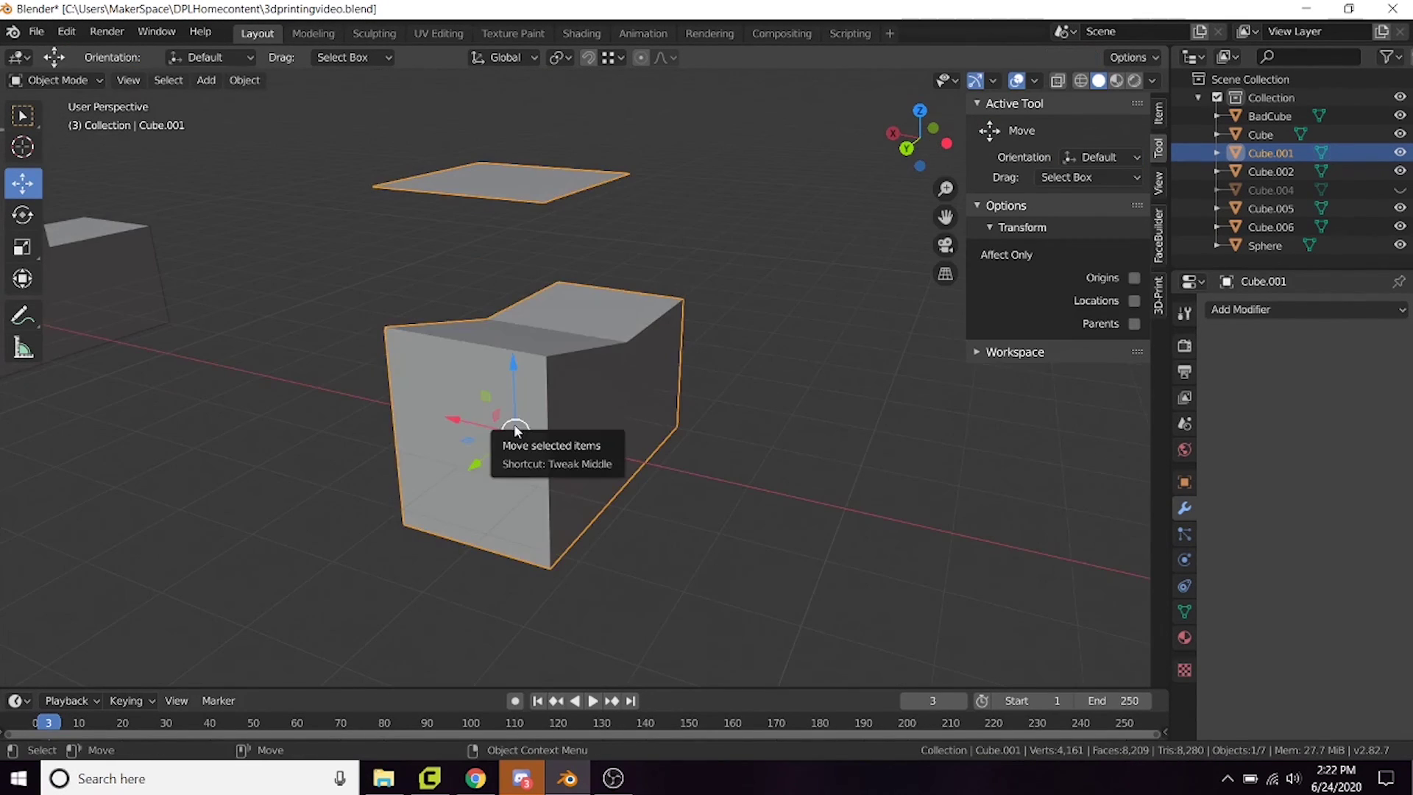
{"action": "middle_click_drag", "start_coordinate": [868, 400], "coordinate": [820, 395]}
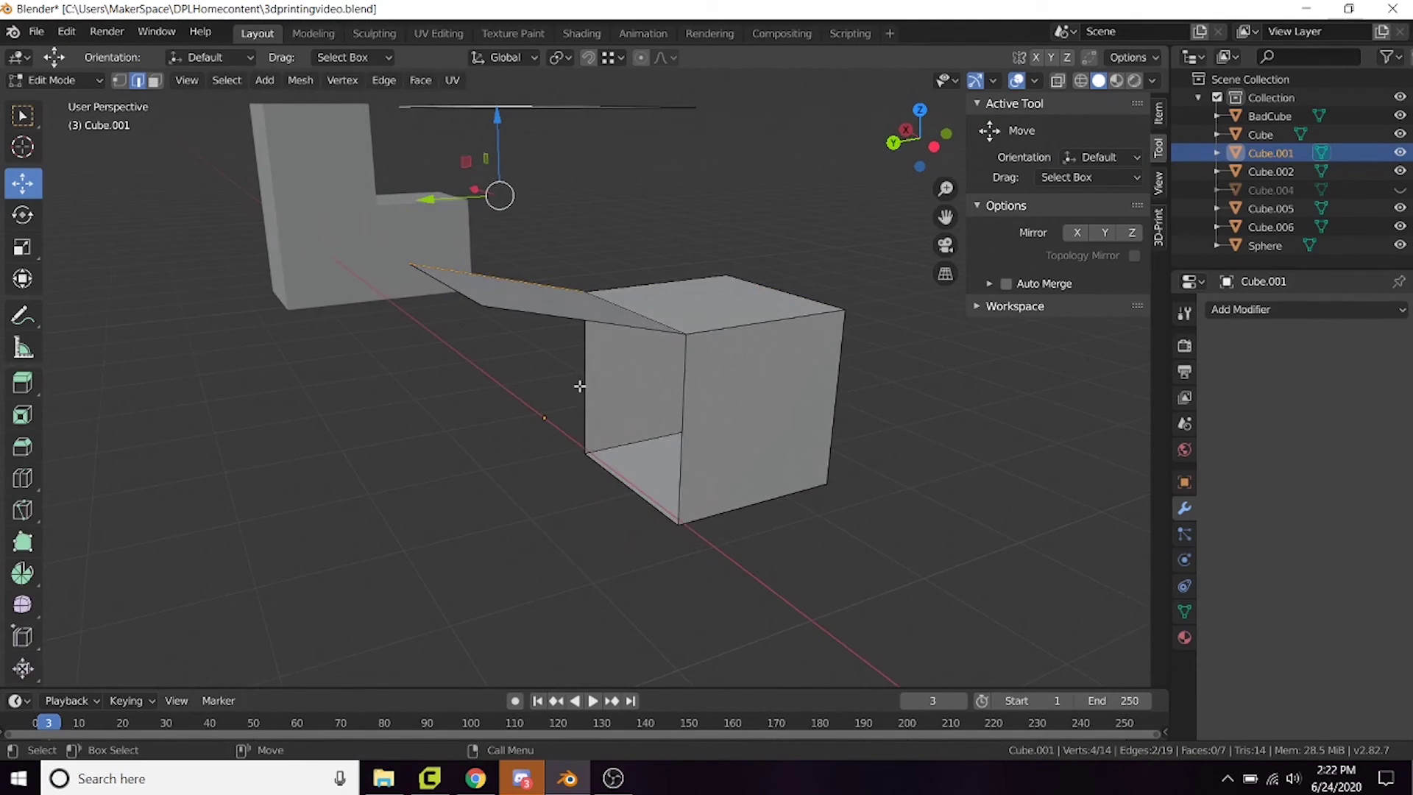
{"action": "scroll", "coordinate": [580, 386], "scroll_direction": "up", "scroll_amount": 2}
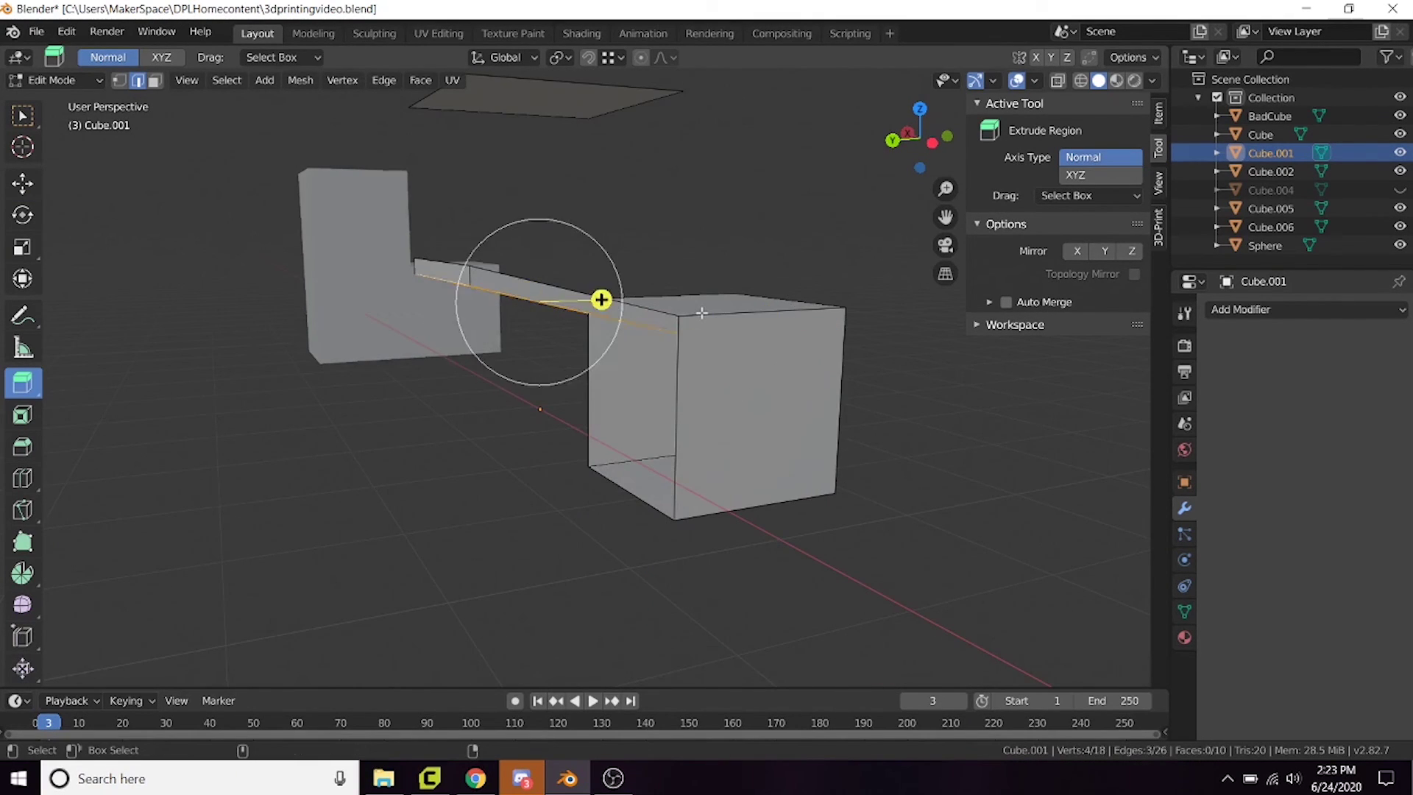
{"action": "key", "text": "ctrl+z"}
{"action": "scroll", "coordinate": [701, 312], "scroll_direction": "up", "scroll_amount": 5, "text": "shift"}
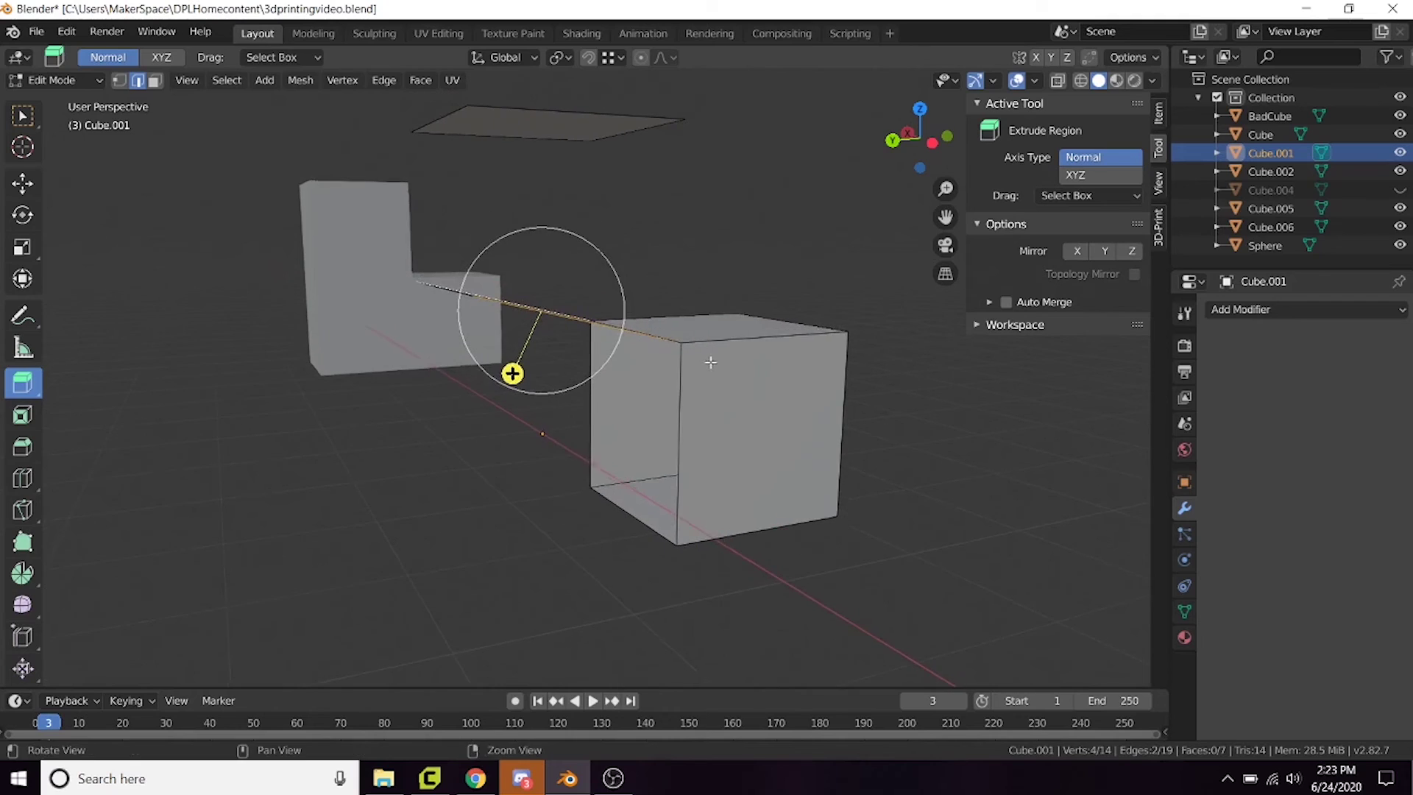
{"action": "middle_click_drag", "start_coordinate": [614, 192], "coordinate": [636, 309]}
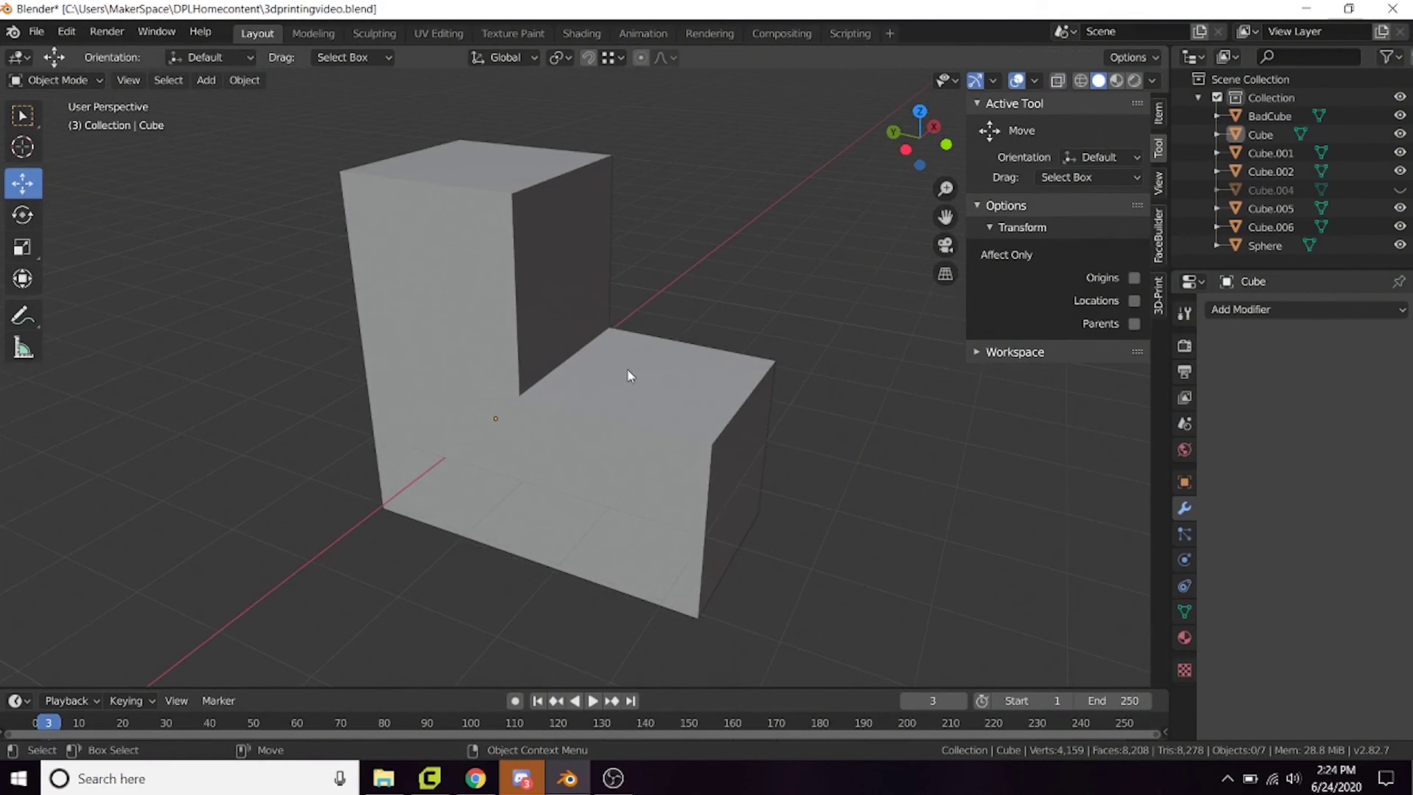
Turn on X-ray for the L-shaped Cube and enter Edit Mode, orbiting to see inside
{"action": "scroll", "coordinate": [608, 380], "scroll_direction": "up", "scroll_amount": 3}
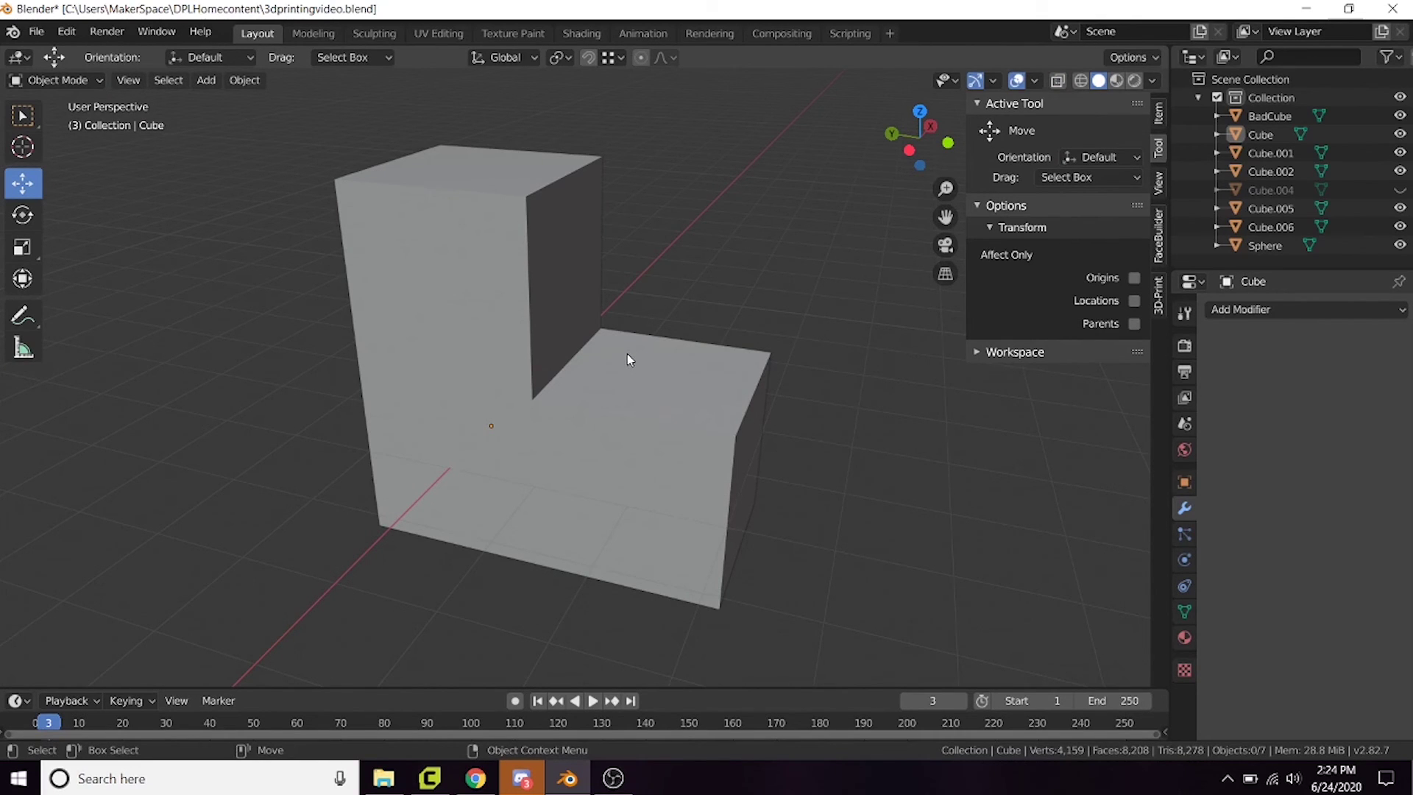
{"action": "middle_click_drag", "start_coordinate": [628, 358], "coordinate": [605, 341]}
{"action": "key", "text": "alt+z"}
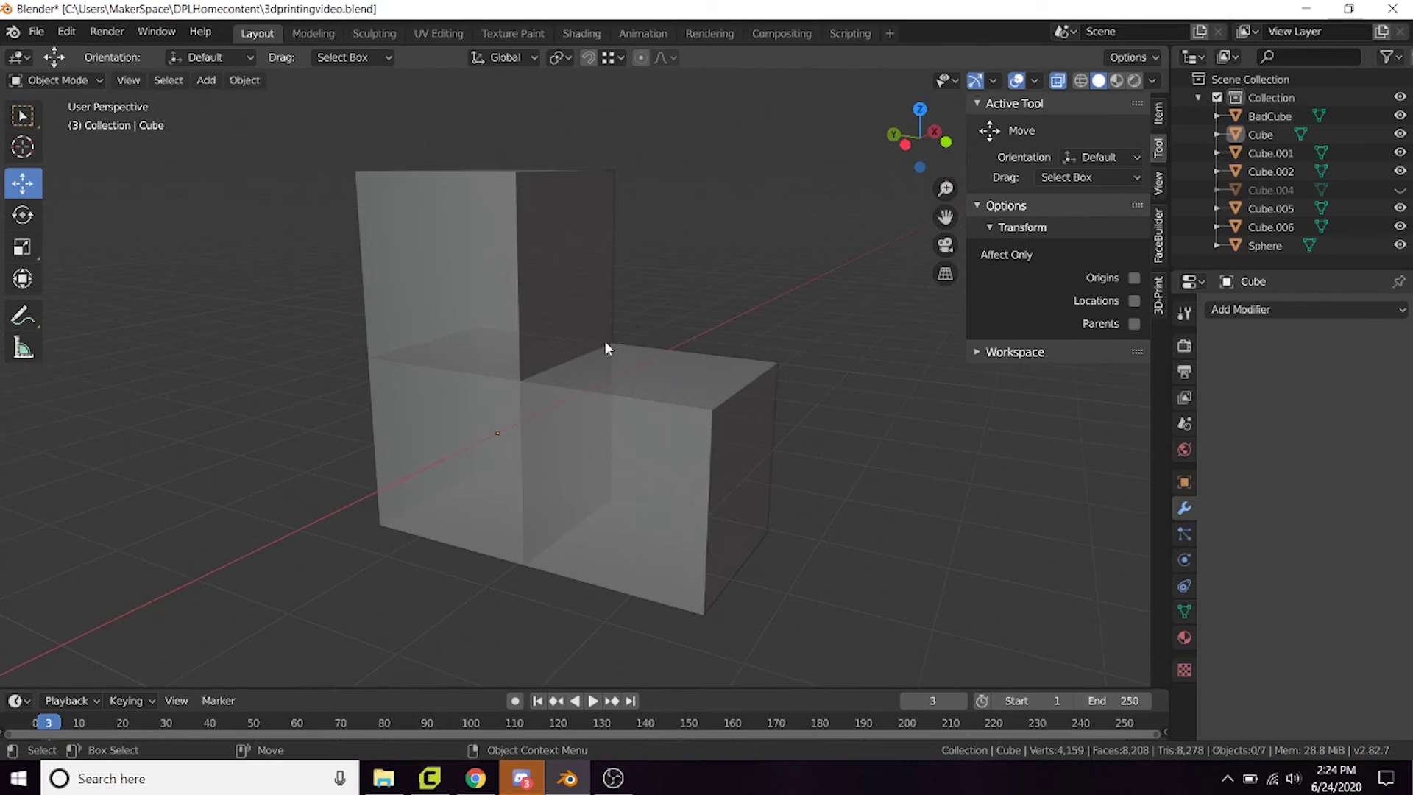
{"action": "key", "text": "Tab"}
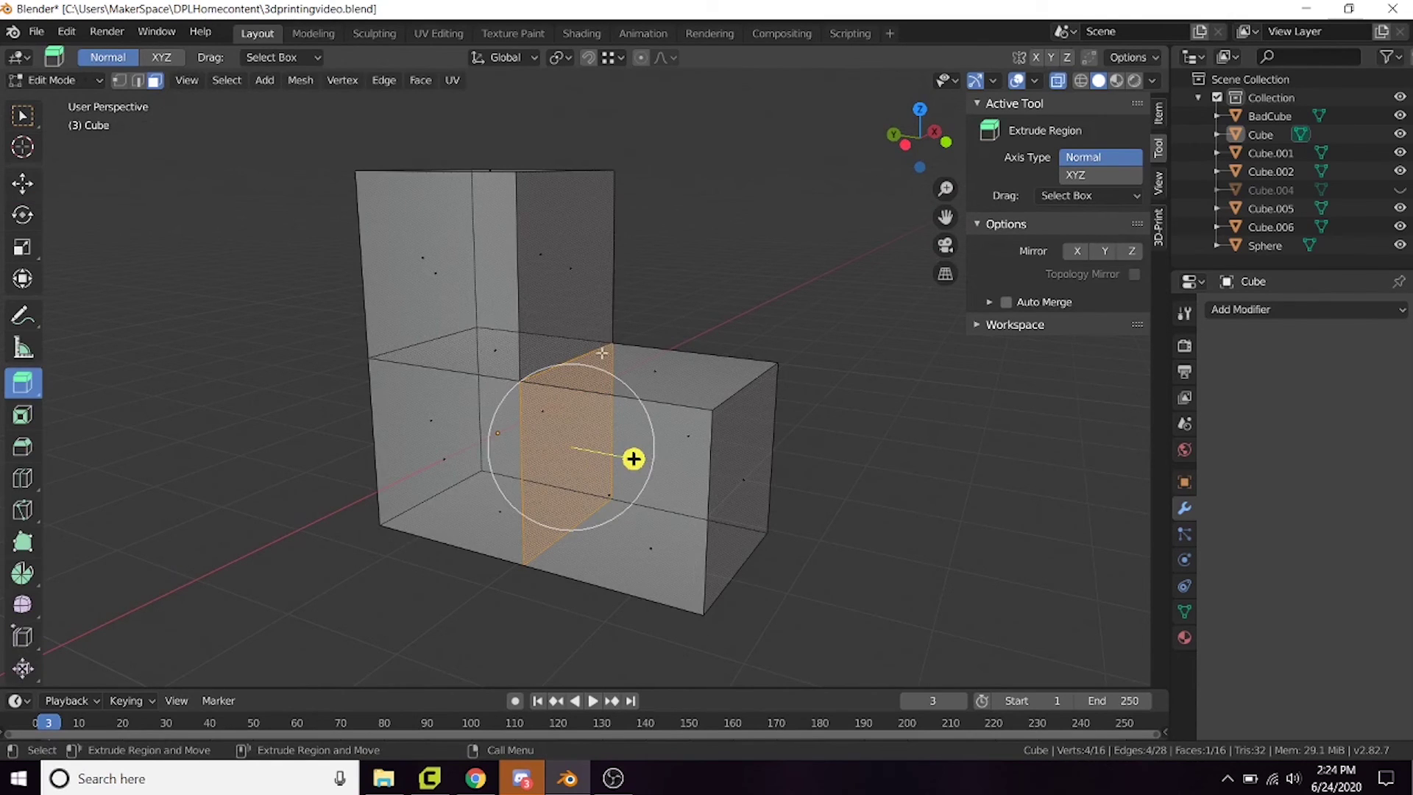
{"action": "middle_click_drag", "start_coordinate": [604, 338], "coordinate": [681, 373]}
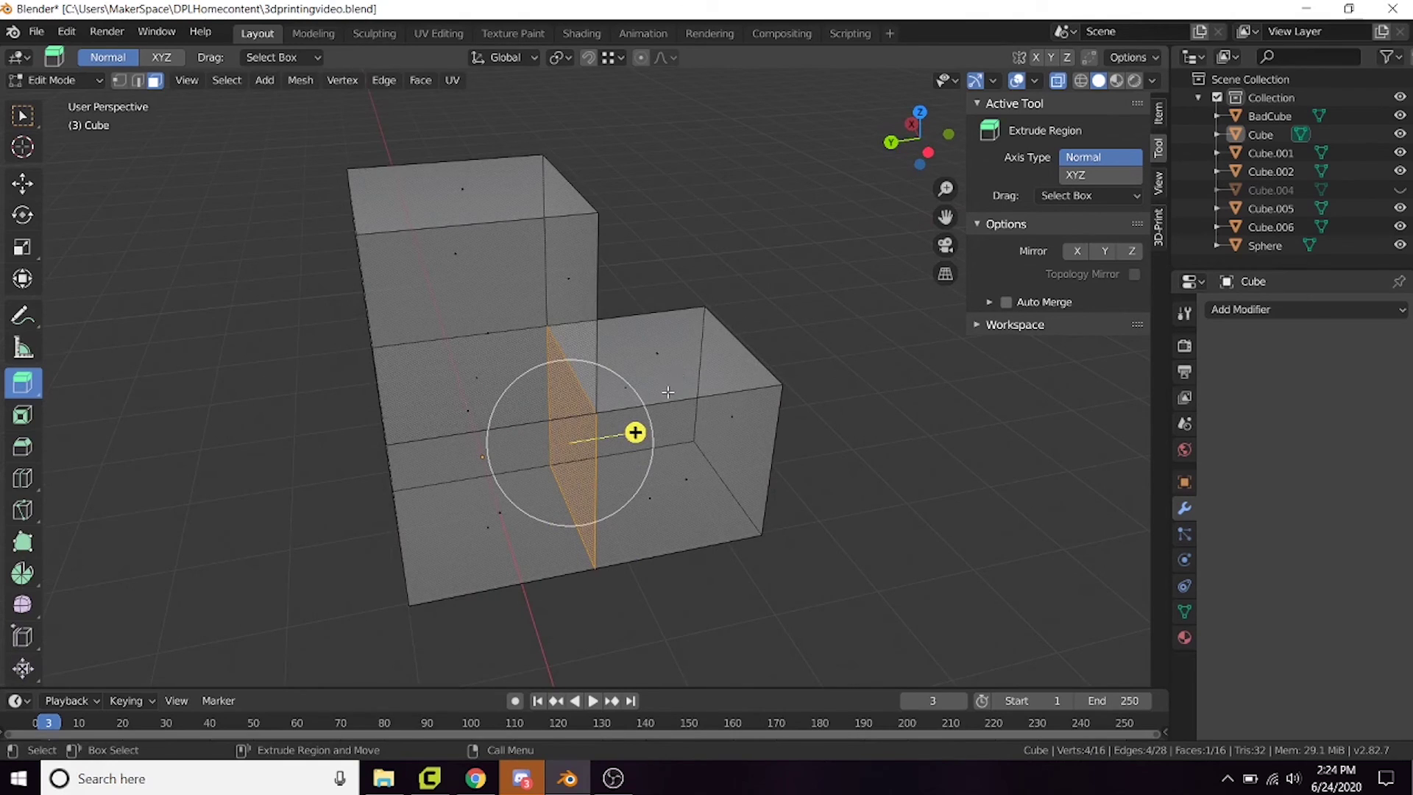
{"action": "middle_click_drag", "start_coordinate": [667, 401], "coordinate": [673, 404]}
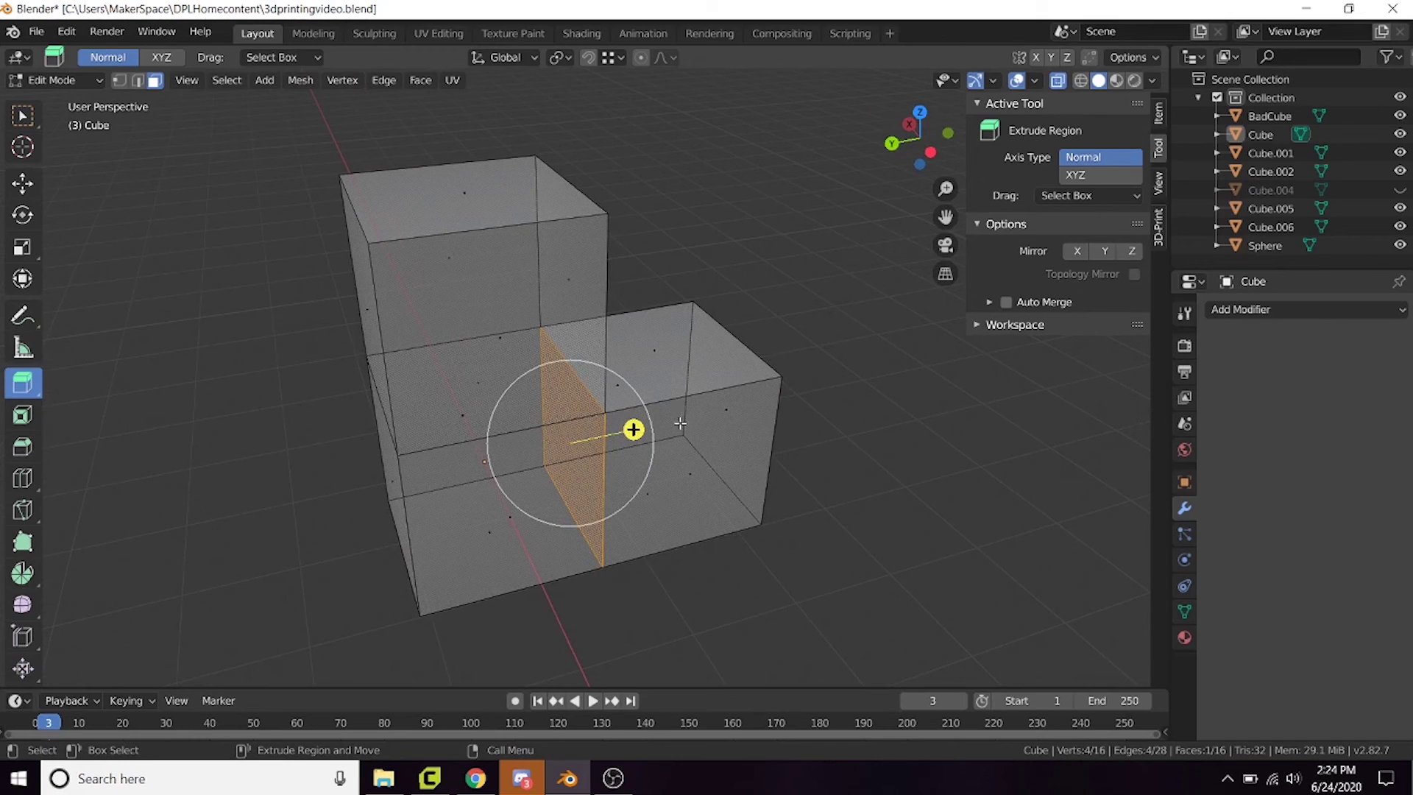
{"action": "middle_click_drag", "start_coordinate": [638, 448], "coordinate": [634, 452]}
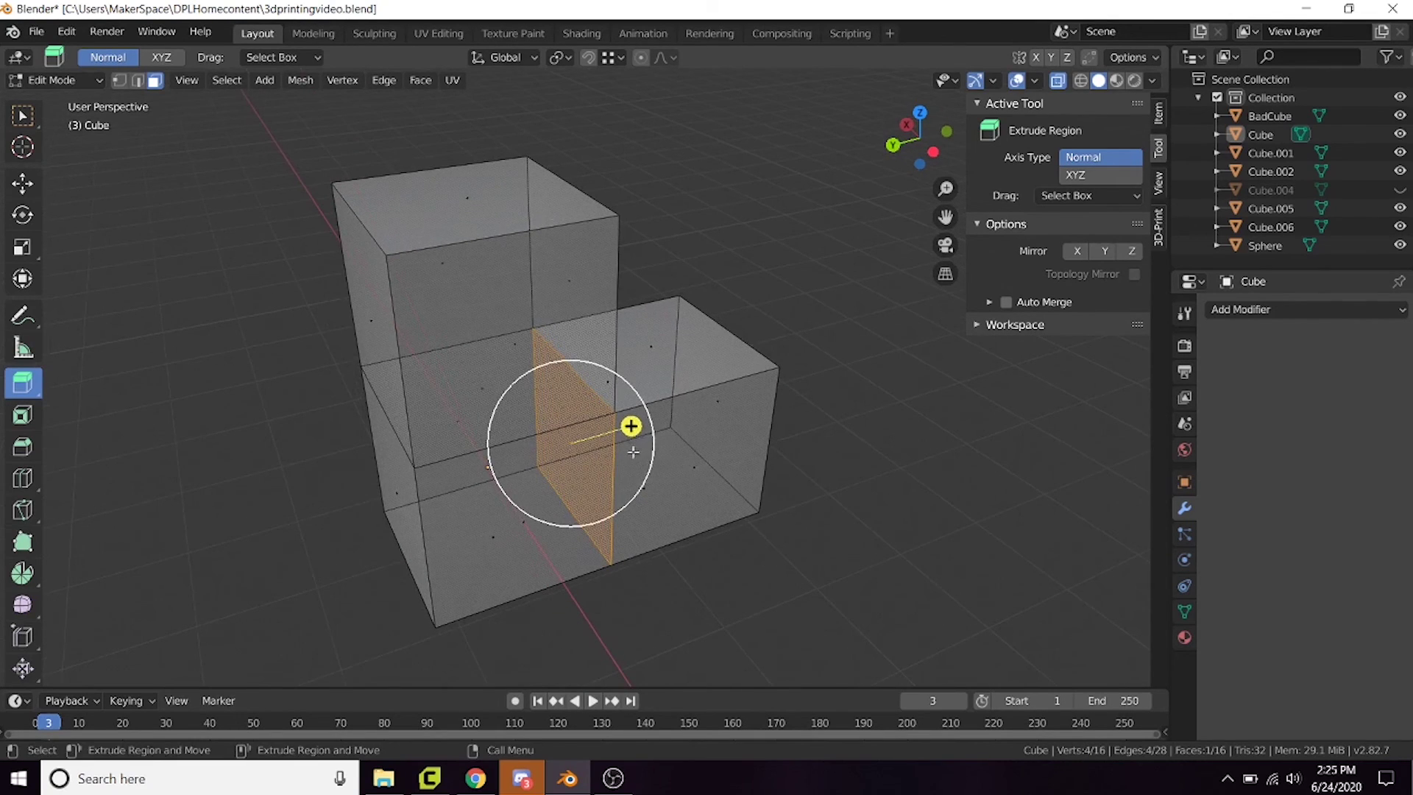
Delete the internal horizontal and vertical faces, undo it, and reselect the whole Cube in Object Mode
{"action": "left_click", "coordinate": [514, 384]}
{"action": "left_click", "coordinate": [568, 440], "text": "shift"}
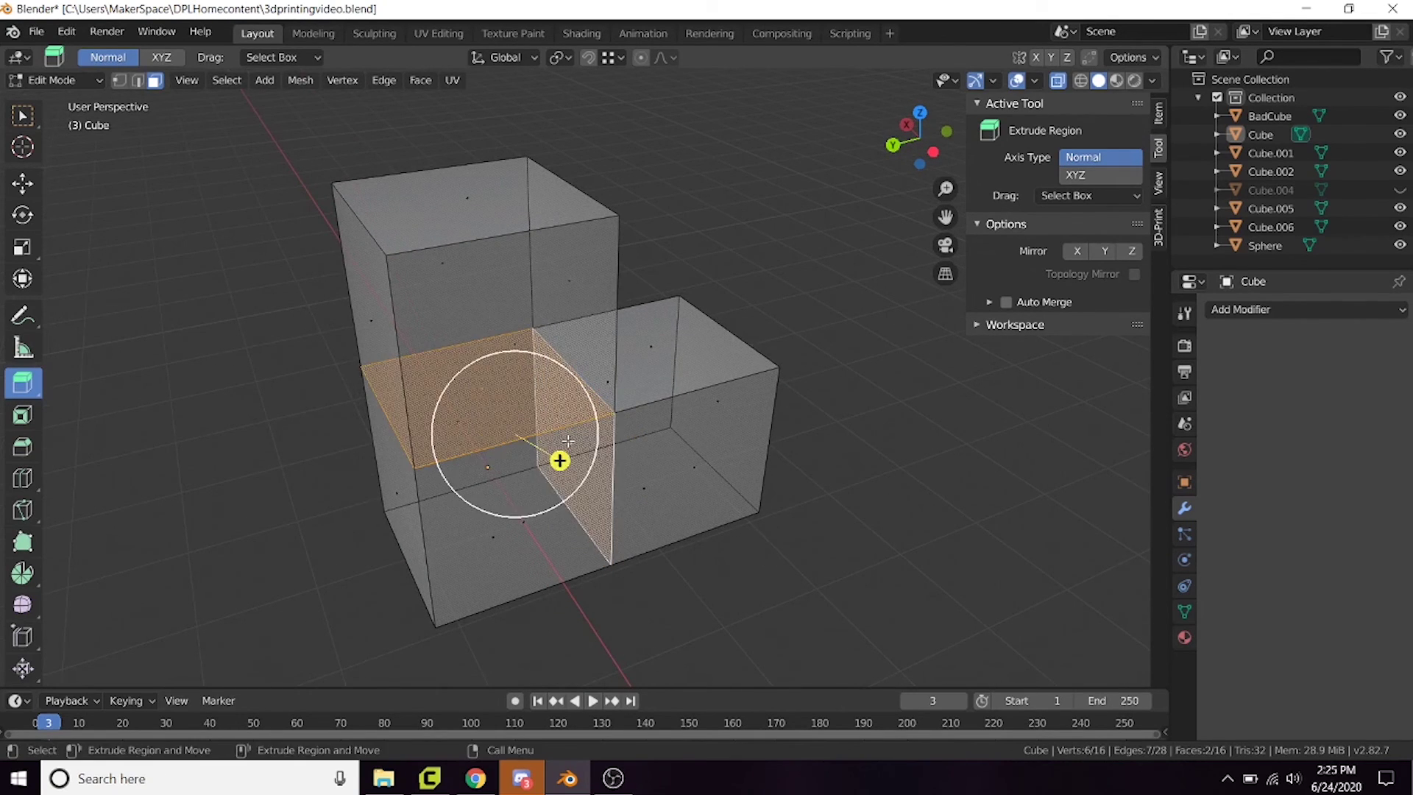
{"action": "key", "text": "x"}
{"action": "left_click", "coordinate": [566, 439]}
{"action": "key", "text": "ctrl+z"}
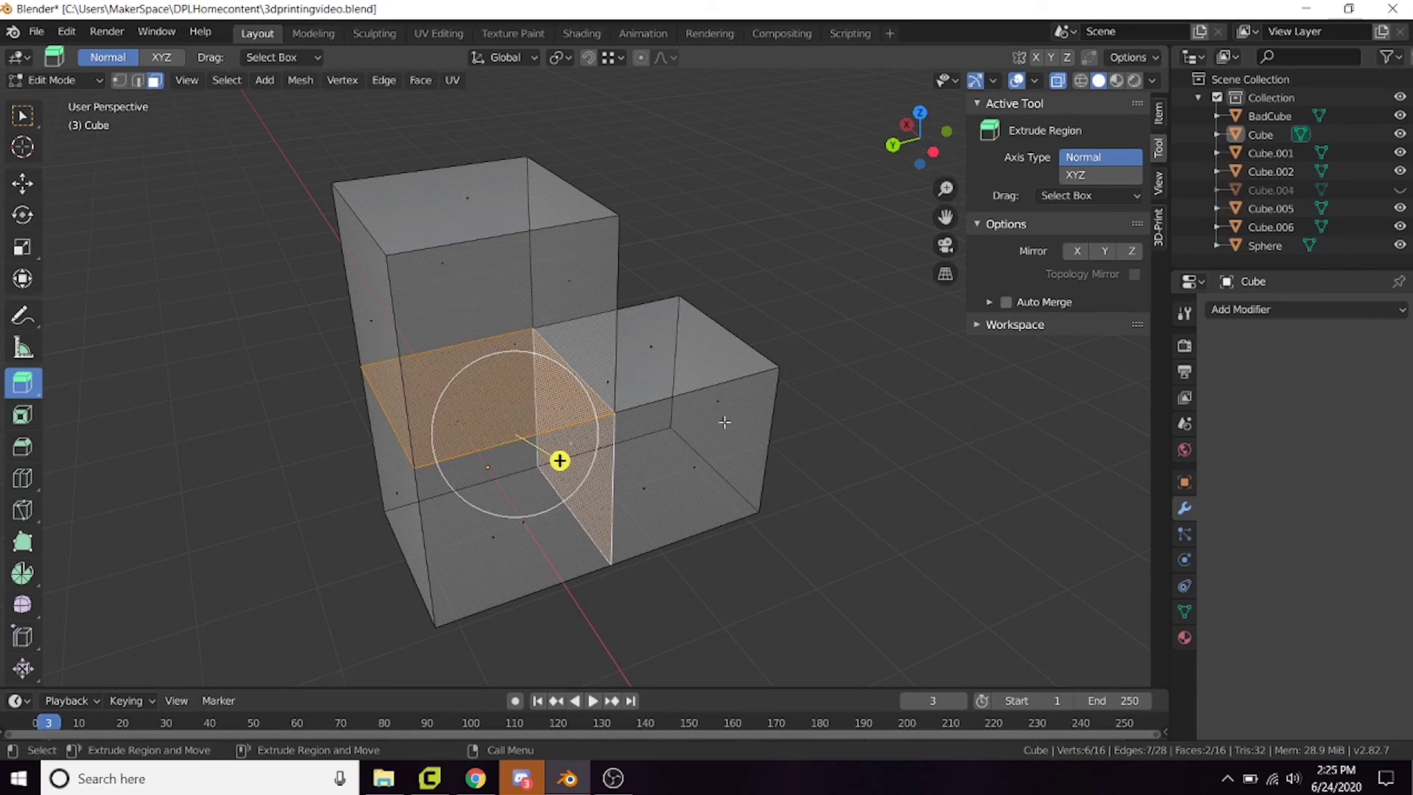
{"action": "key", "text": "Tab"}
{"action": "left_click", "coordinate": [697, 377]}
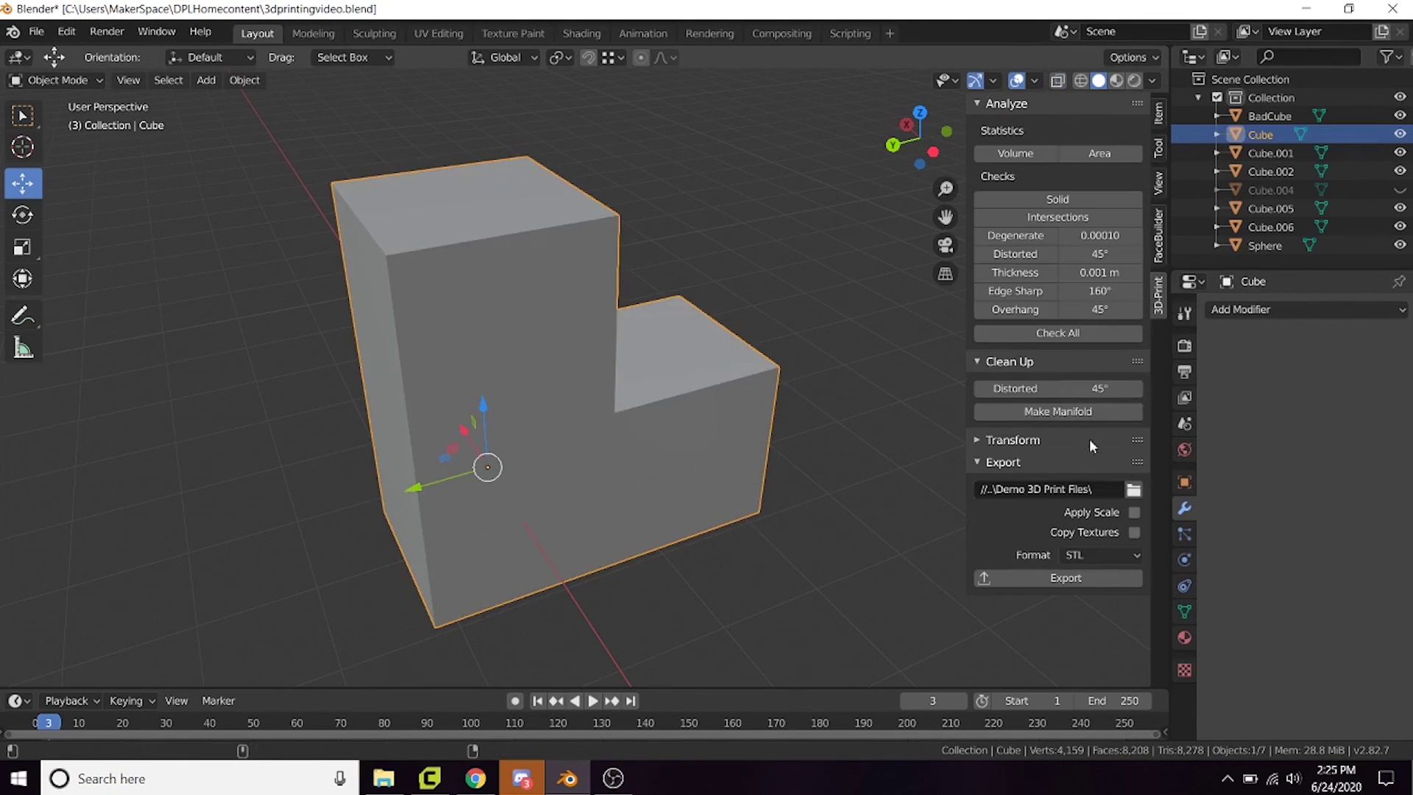
Run the 3D-Print tab's Make Manifold on the L-shaped Cube, checking the result in X-ray view
{"action": "left_click", "coordinate": [1058, 410]}
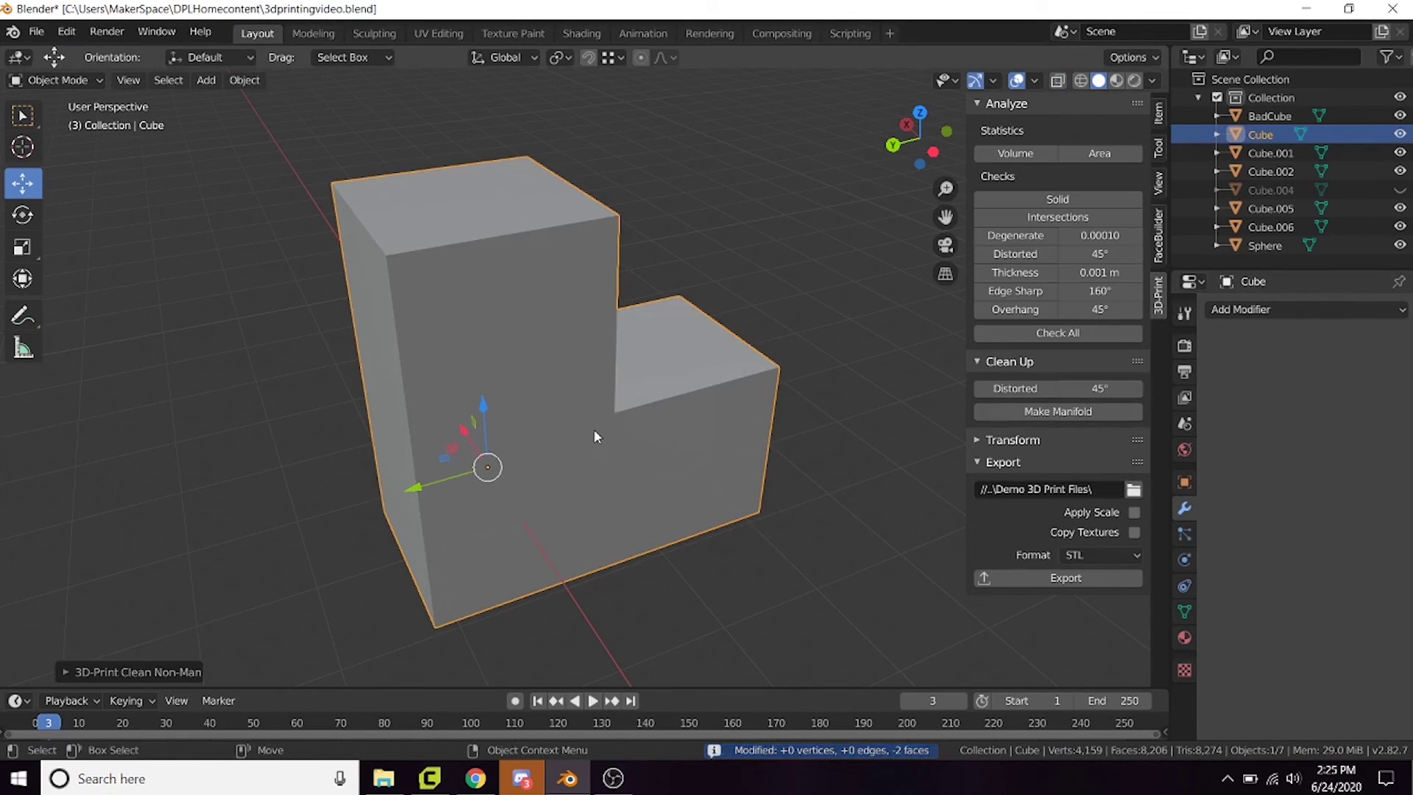
{"action": "key", "text": "alt+z"}
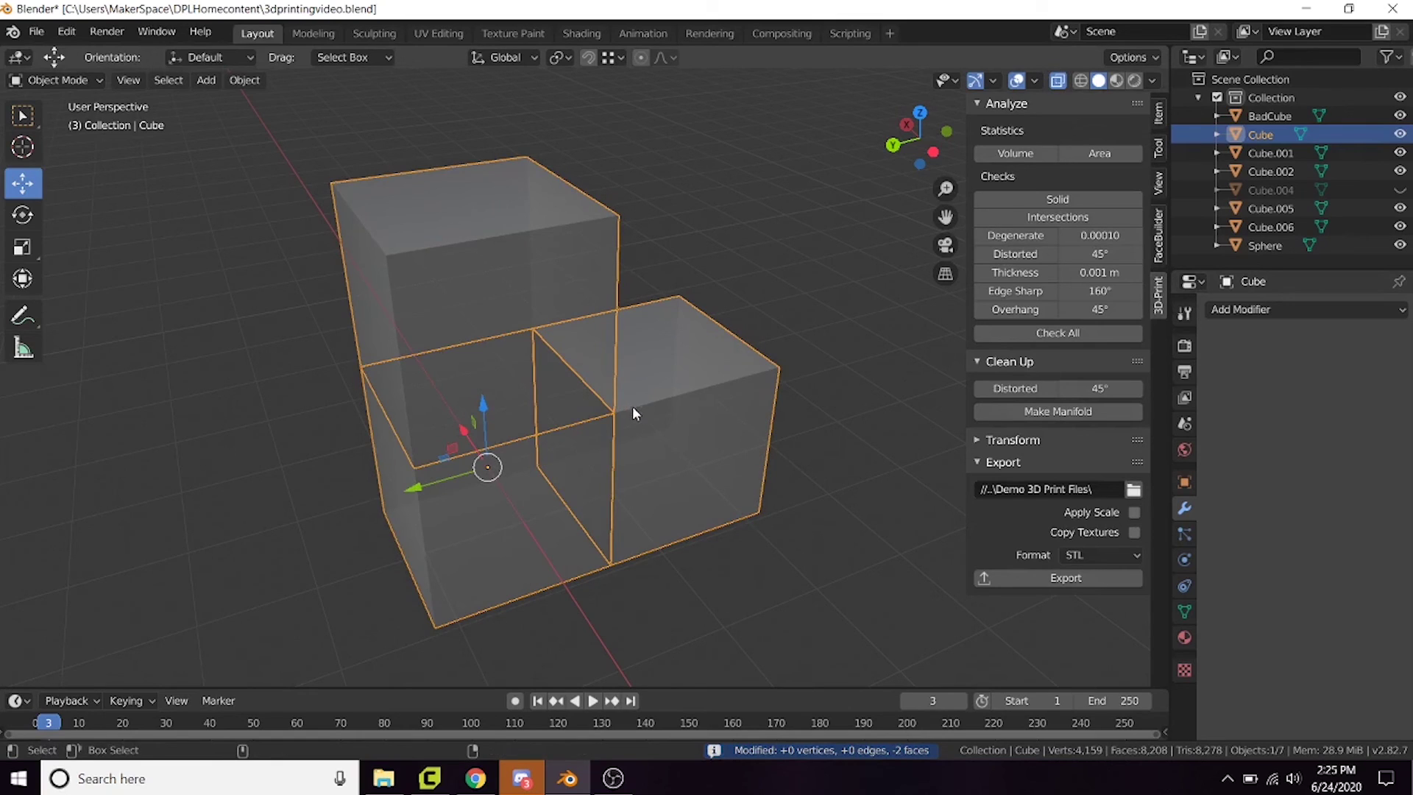
{"action": "left_click", "coordinate": [1053, 411]}
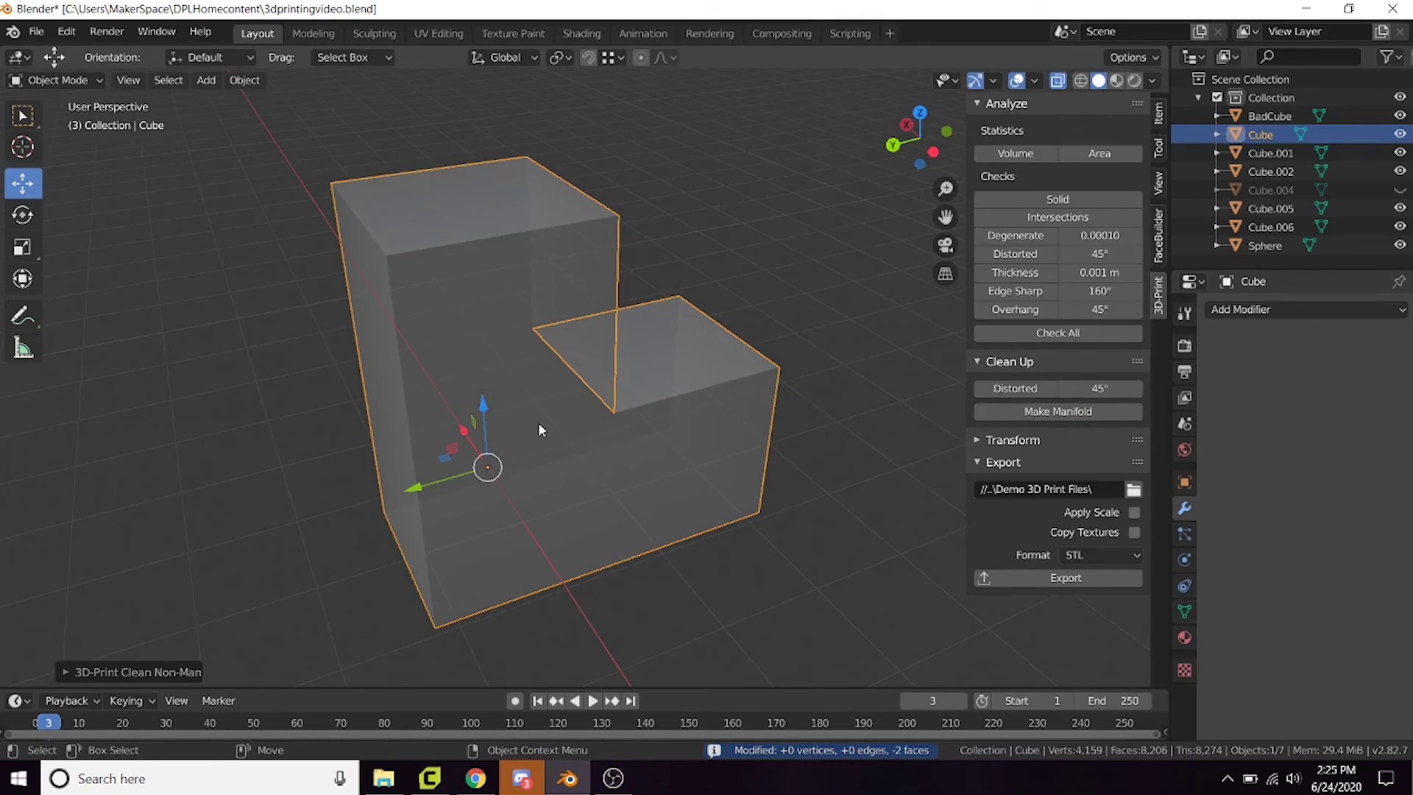
{"action": "middle_click_drag", "start_coordinate": [539, 427], "coordinate": [515, 452]}
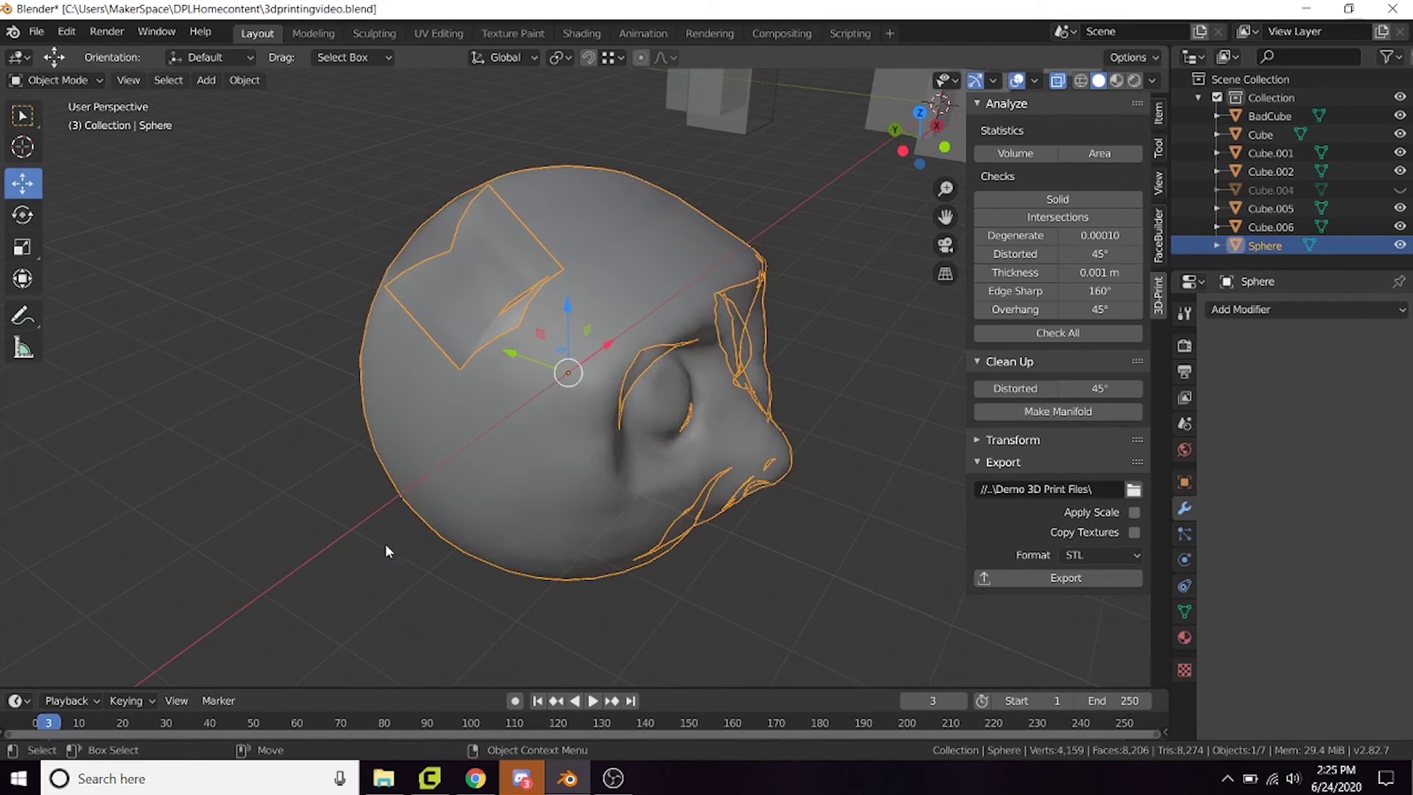
Orbit around the head-shaped Sphere's square opening and toggle Edit Mode on its mesh
{"action": "middle_click_drag", "start_coordinate": [438, 532], "coordinate": [418, 573]}
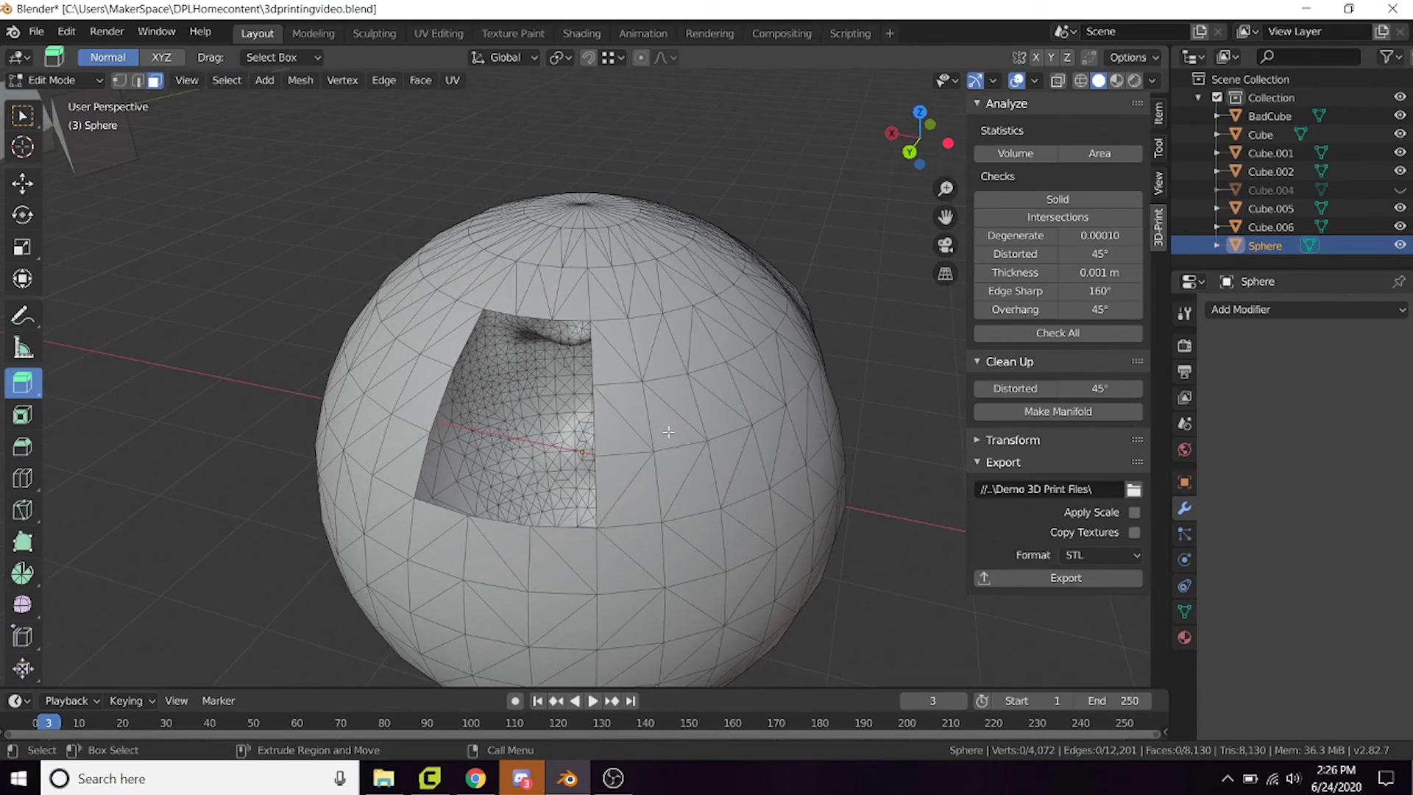
{"action": "middle_click_drag", "start_coordinate": [668, 432], "coordinate": [668, 446]}
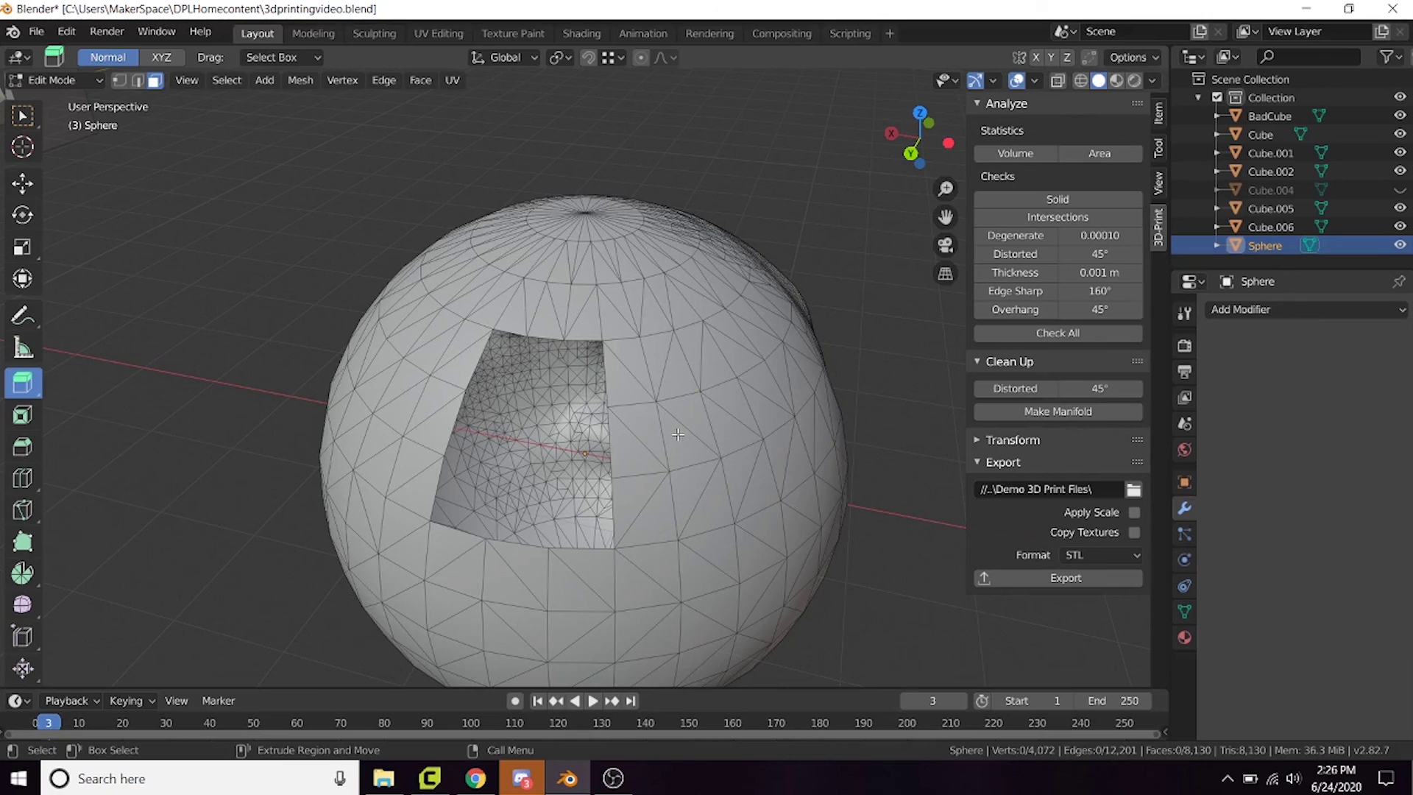
{"action": "middle_click_drag", "start_coordinate": [677, 432], "coordinate": [681, 442]}
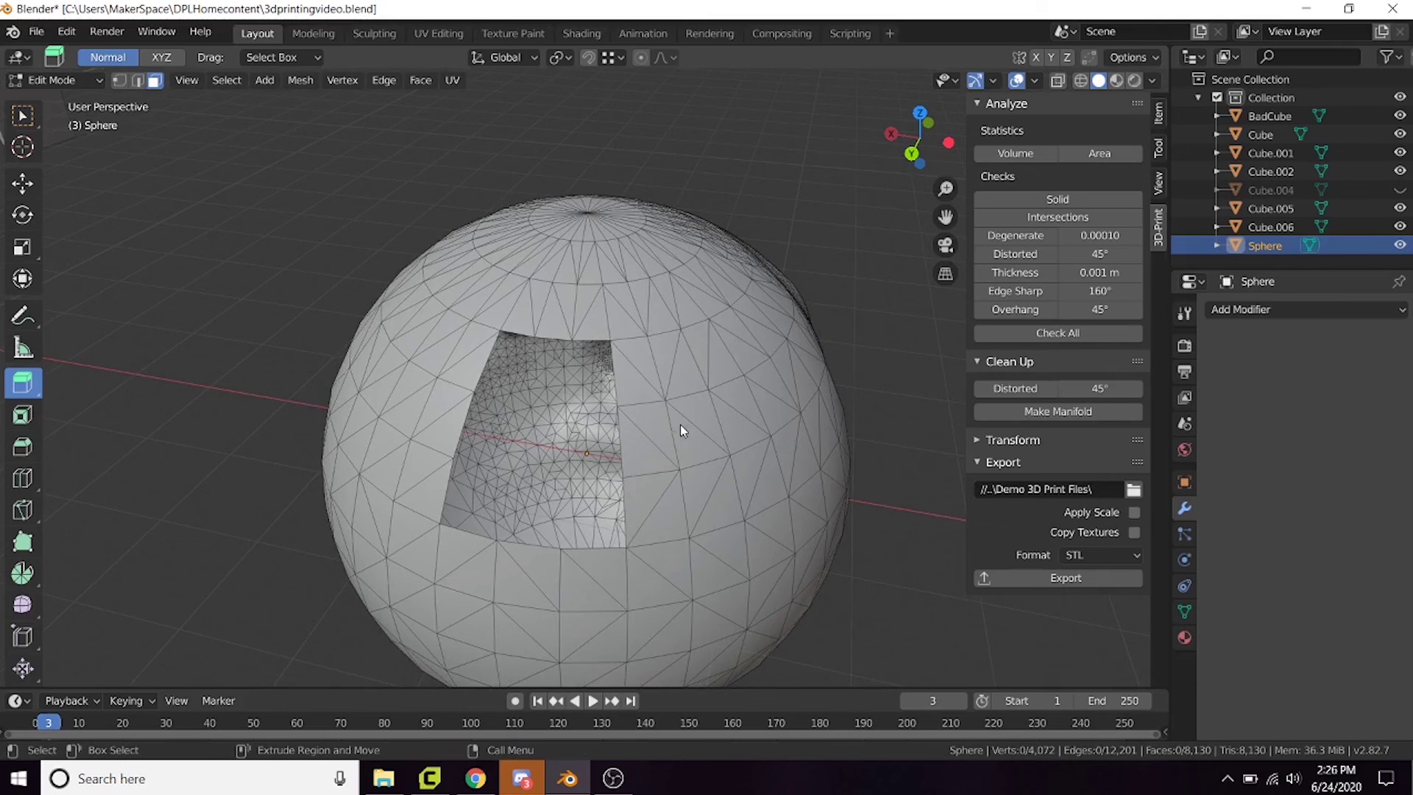
{"action": "key", "text": "Tab"}
Add a Solidify modifier to the Sphere with -0.07 m thickness, then undo and remove it
{"action": "left_click", "coordinate": [1244, 309]}
{"action": "left_click", "coordinate": [1034, 590]}
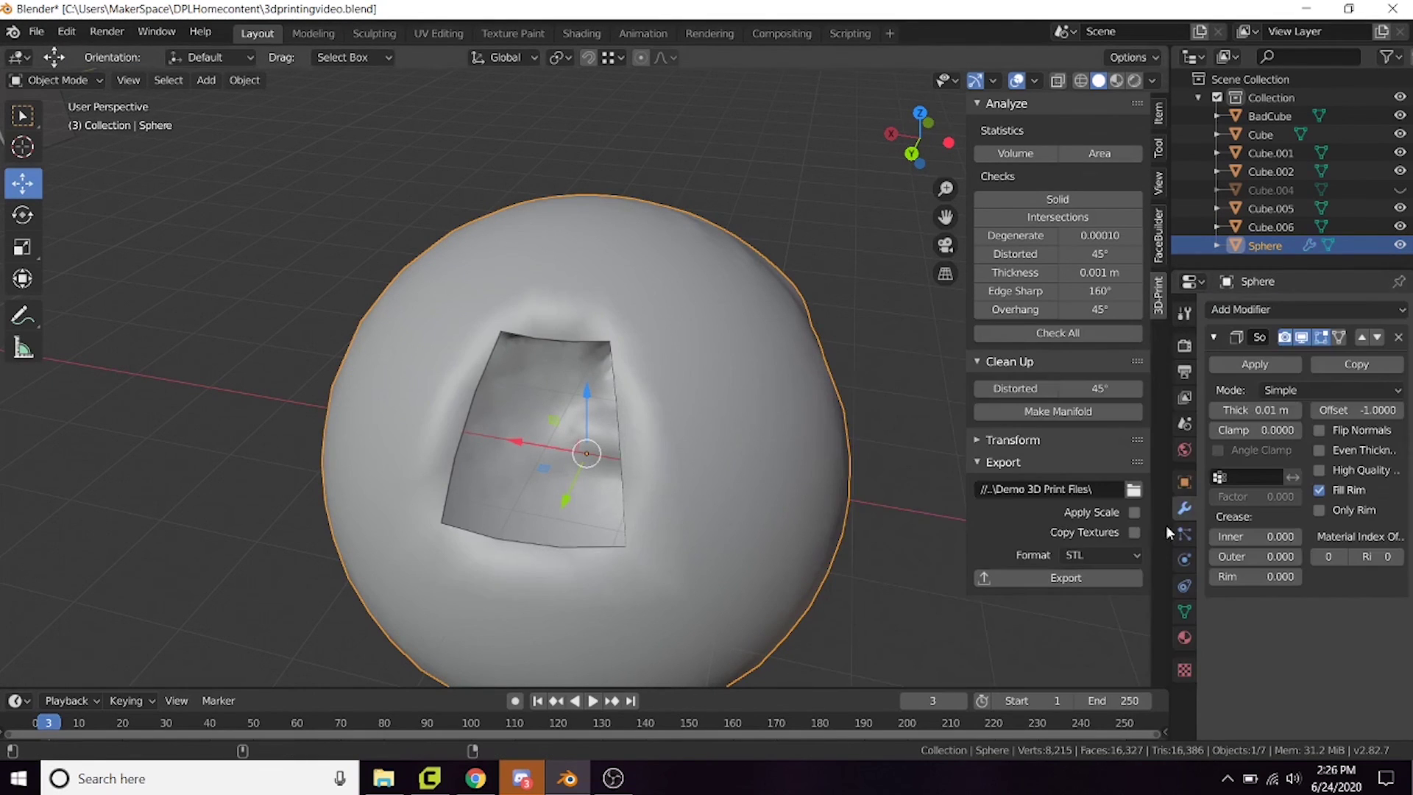
{"action": "left_click_drag", "start_coordinate": [1256, 410], "coordinate": [1228, 409]}
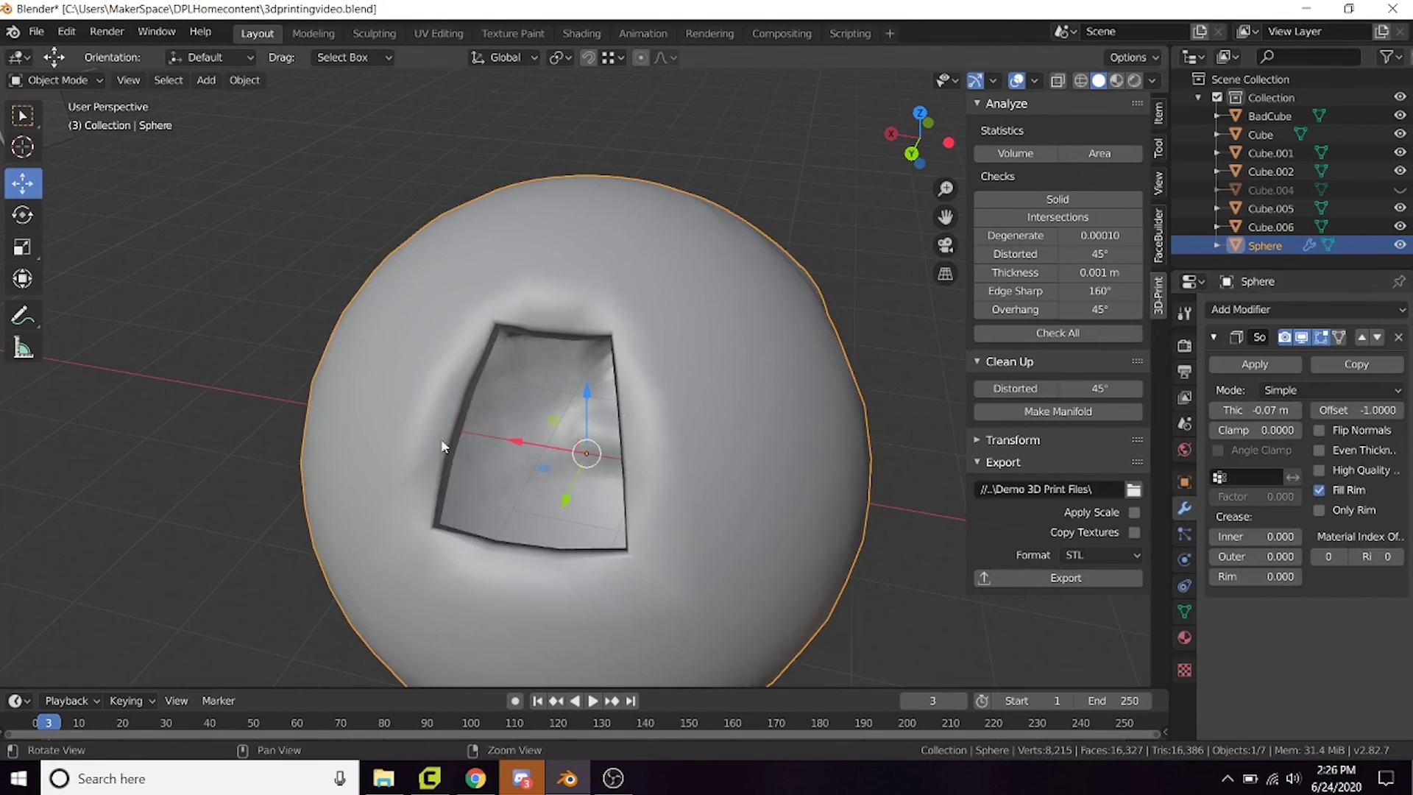
{"action": "scroll", "coordinate": [526, 417], "scroll_direction": "up", "scroll_amount": 5}
{"action": "middle_click_drag", "start_coordinate": [518, 426], "coordinate": [521, 425]}
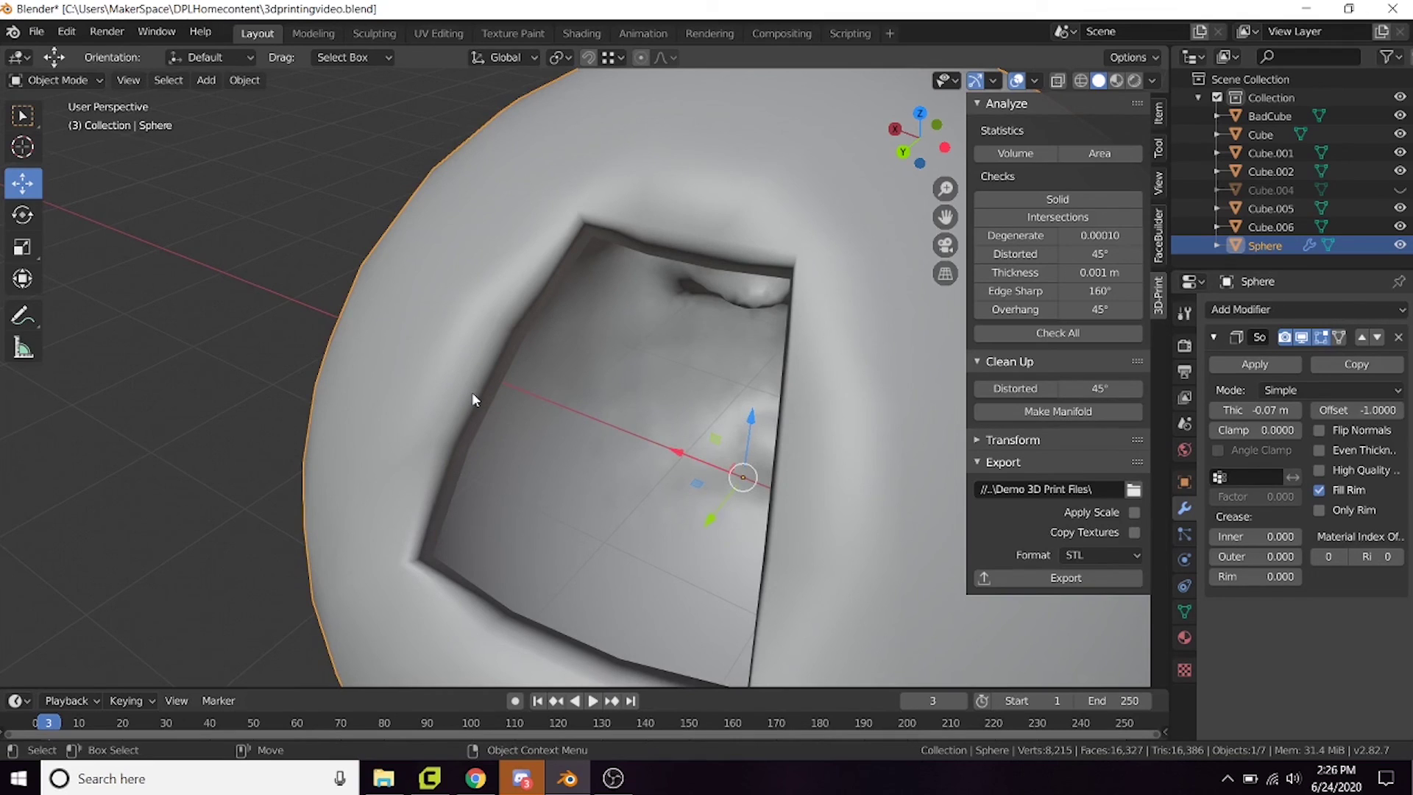
{"action": "key", "text": "ctrl+z"}
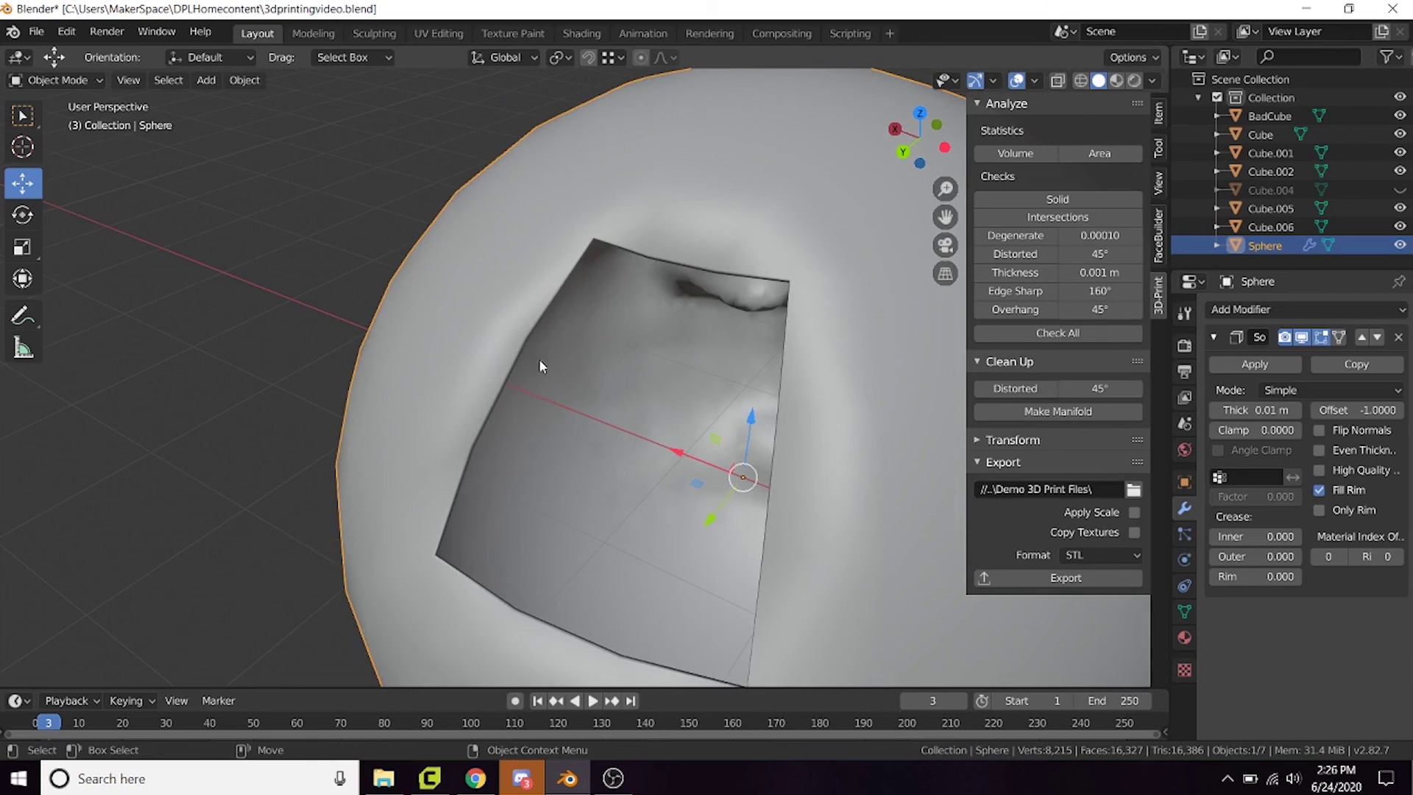
{"action": "left_click", "coordinate": [1398, 337]}
Select the edge loop around the sphere's hole and extrude it inward into the sphere
{"action": "key", "text": "Tab"}
{"action": "left_click", "coordinate": [675, 252]}
{"action": "key", "text": "2"}
{"action": "left_click", "coordinate": [674, 264]}
{"action": "left_click", "coordinate": [675, 260], "text": "alt"}
{"action": "middle_click_drag", "start_coordinate": [603, 425], "coordinate": [504, 347]}
{"action": "left_click_drag", "start_coordinate": [505, 347], "coordinate": [603, 486]}
Close the extruded opening with Grid Fill
{"action": "middle_click_drag", "start_coordinate": [602, 485], "coordinate": [662, 364]}
{"action": "key", "text": "F3"}
{"action": "type", "text": "grid"}
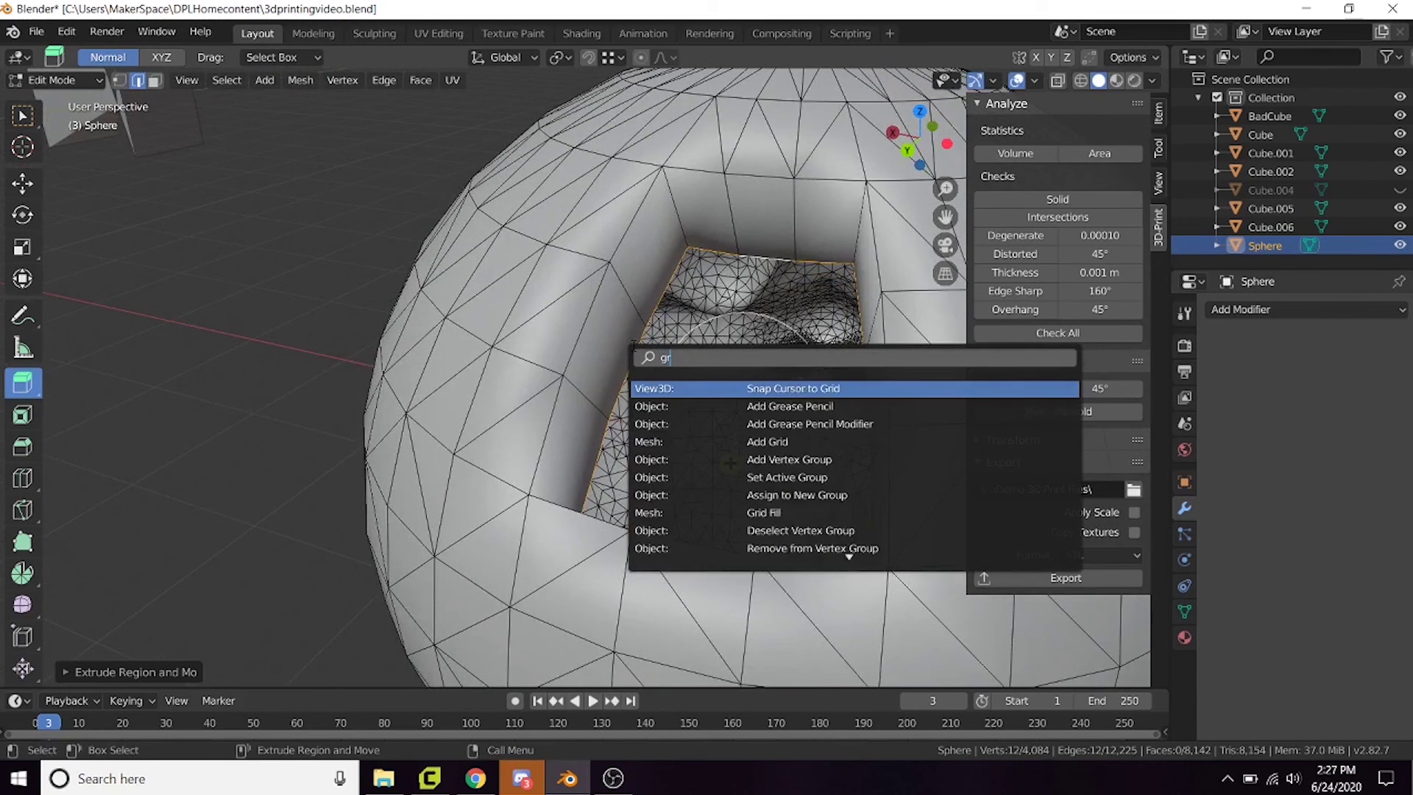
{"action": "left_click", "coordinate": [717, 424]}
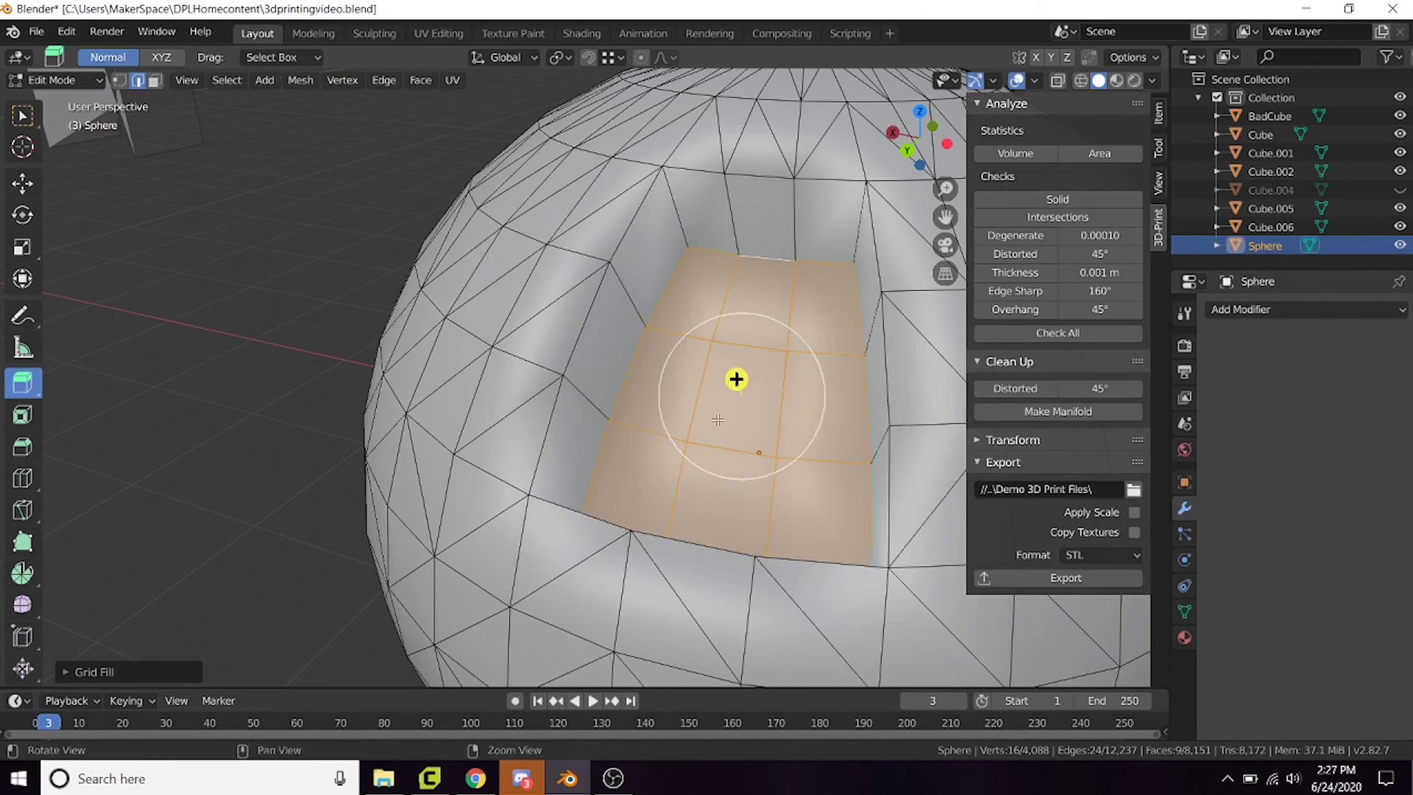
Push the grid-filled patch inward to form a recessed pocket, ending in Object Mode
{"action": "key", "text": "Tab"}
{"action": "scroll", "coordinate": [747, 375], "scroll_direction": "down", "scroll_amount": 5}
{"action": "middle_click_drag", "start_coordinate": [748, 375], "coordinate": [736, 401]}
{"action": "scroll", "coordinate": [725, 394], "scroll_direction": "up", "scroll_amount": 3}
{"action": "key", "text": "Tab"}
{"action": "scroll", "coordinate": [708, 367], "scroll_direction": "down", "scroll_amount": 2}
{"action": "scroll", "coordinate": [708, 367], "scroll_direction": "down", "scroll_amount": 3}
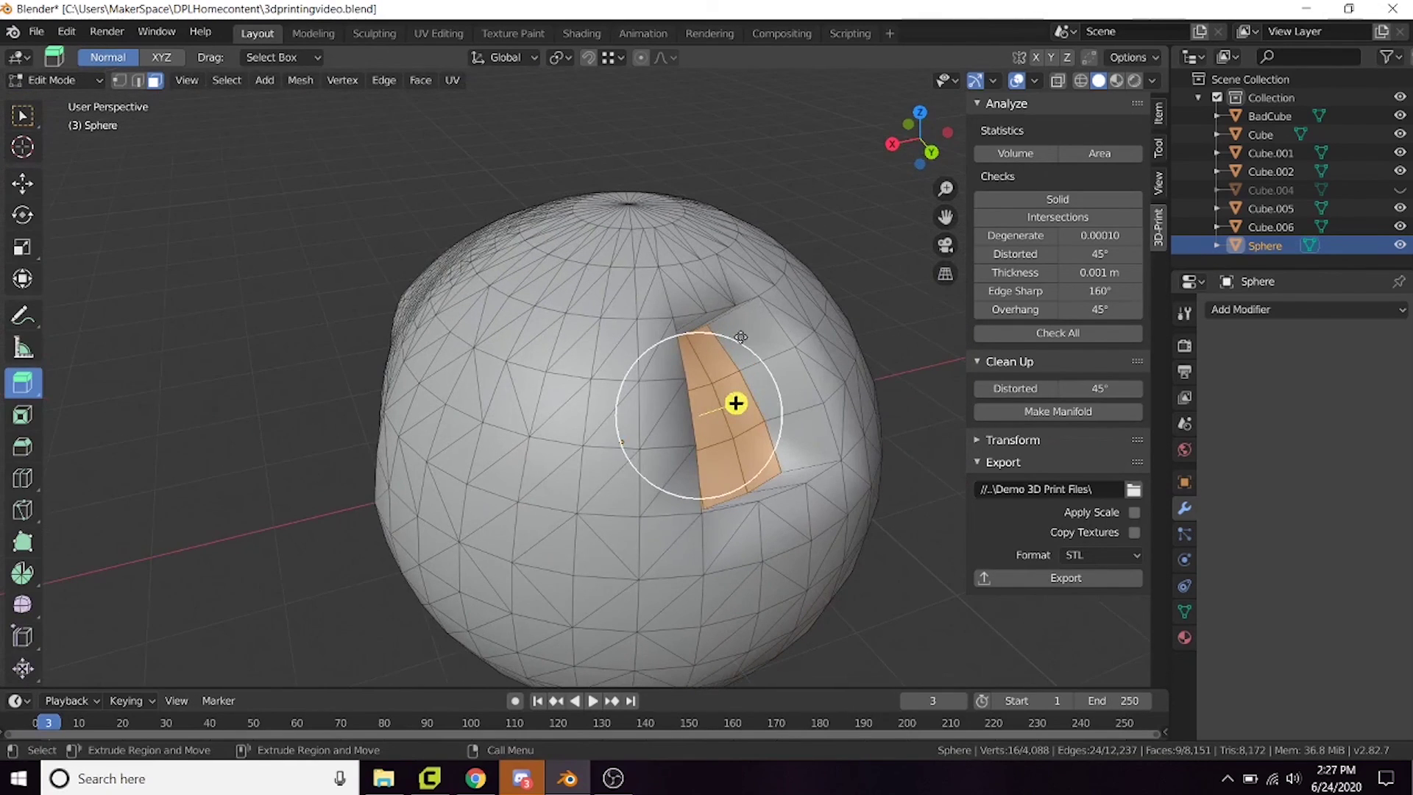
{"action": "left_click_drag", "start_coordinate": [735, 401], "coordinate": [662, 457]}
{"action": "key", "text": "Tab"}
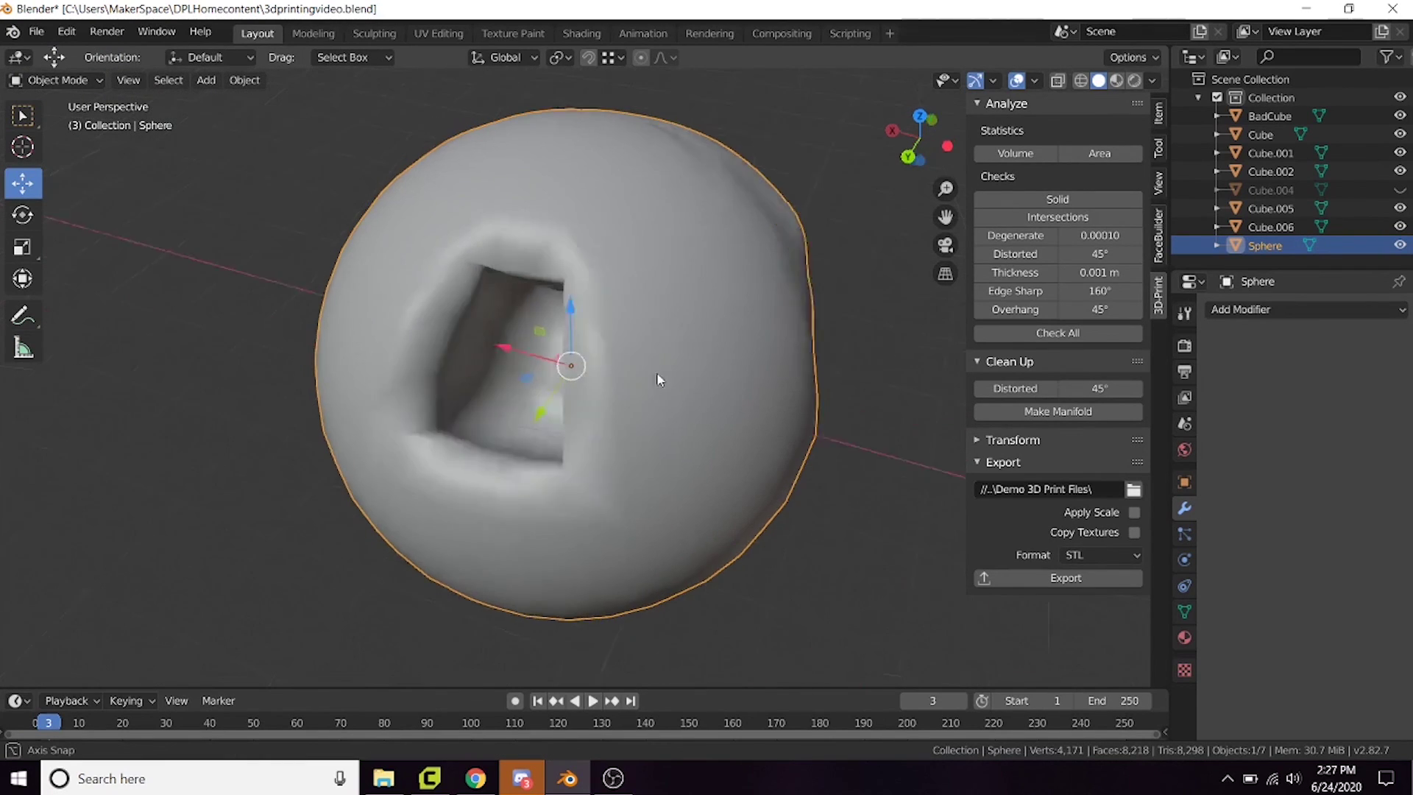